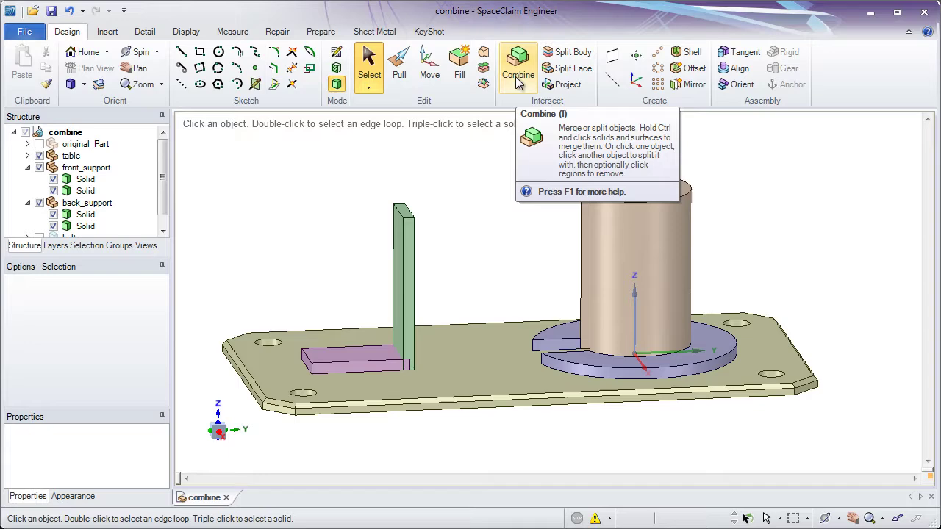
Step: Read the Combine tool's help topic on splitting and merging solids and surfaces, and put the help window away
key("F1")
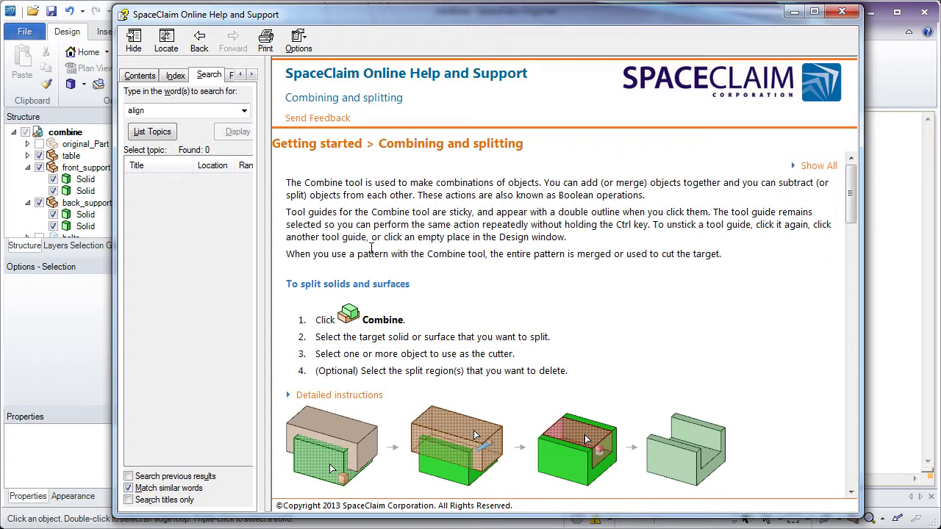
scroll(374, 253, "down", 3)
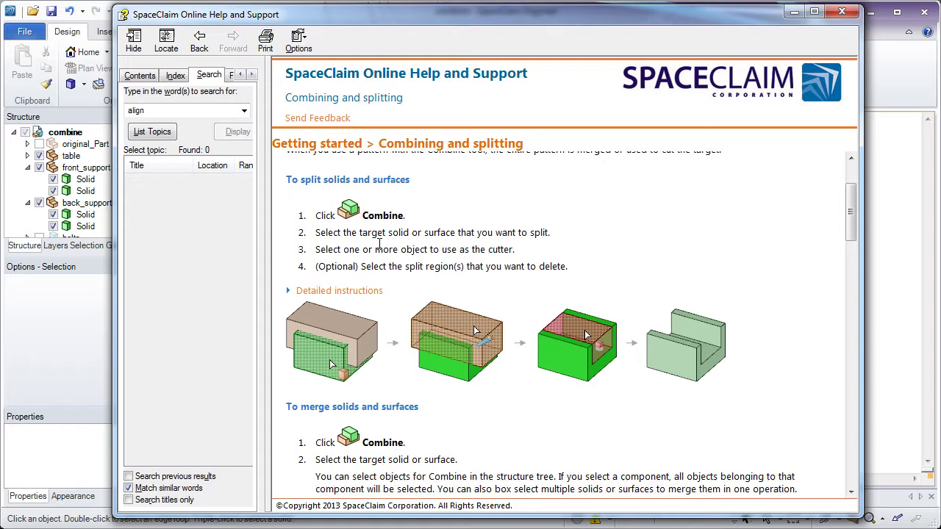
scroll(379, 243, "down", 1)
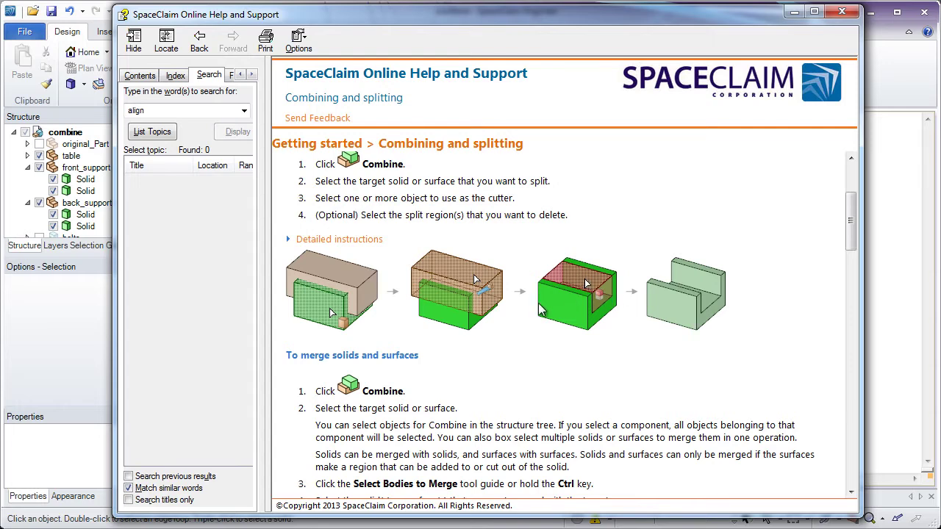
scroll(533, 305, "down", 3)
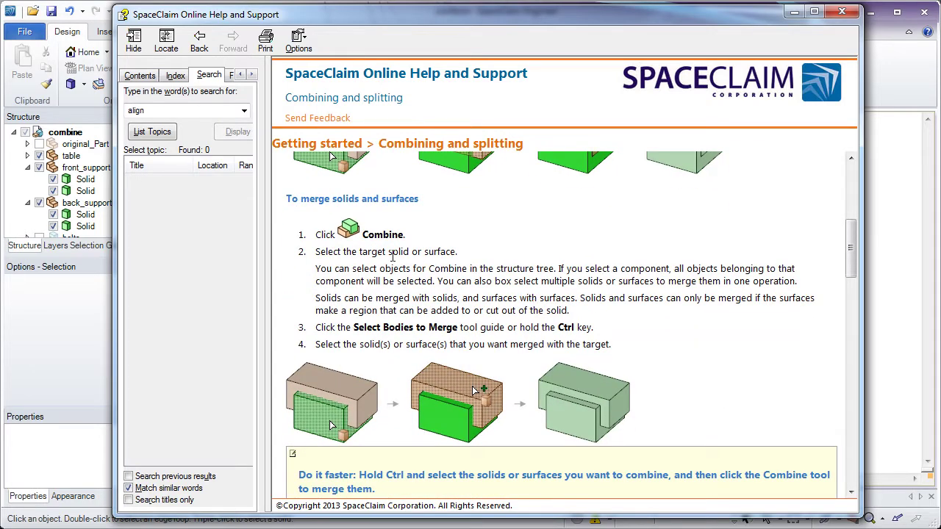
scroll(360, 294, "down", 1)
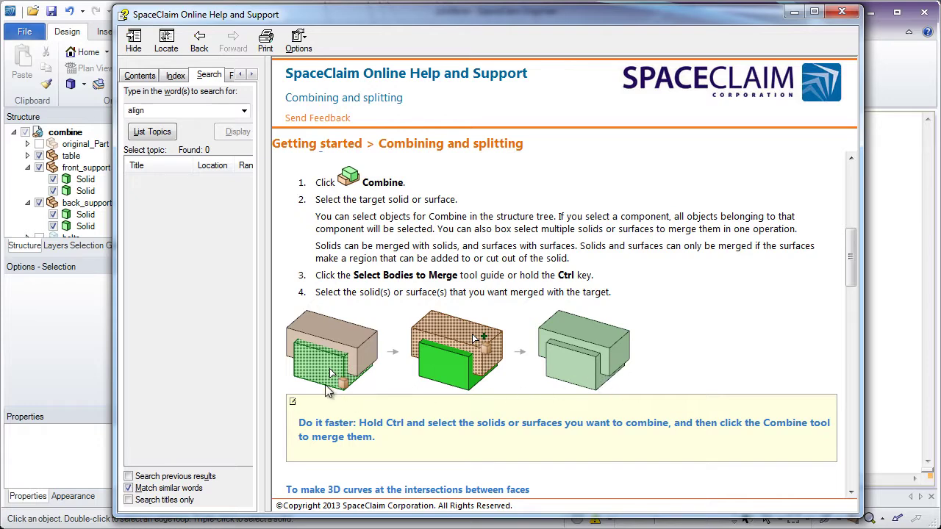
scroll(321, 389, "up", 1)
scroll(322, 390, "up", 2)
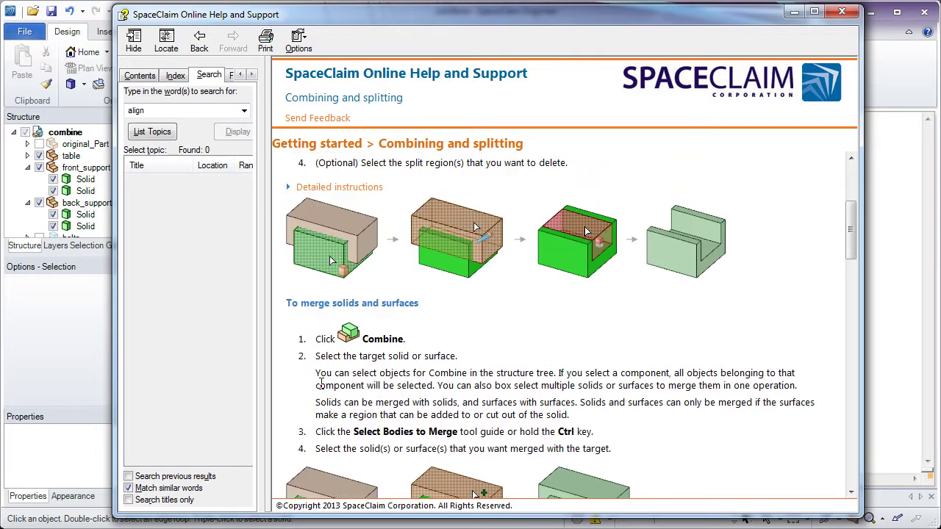
scroll(322, 382, "up", 2)
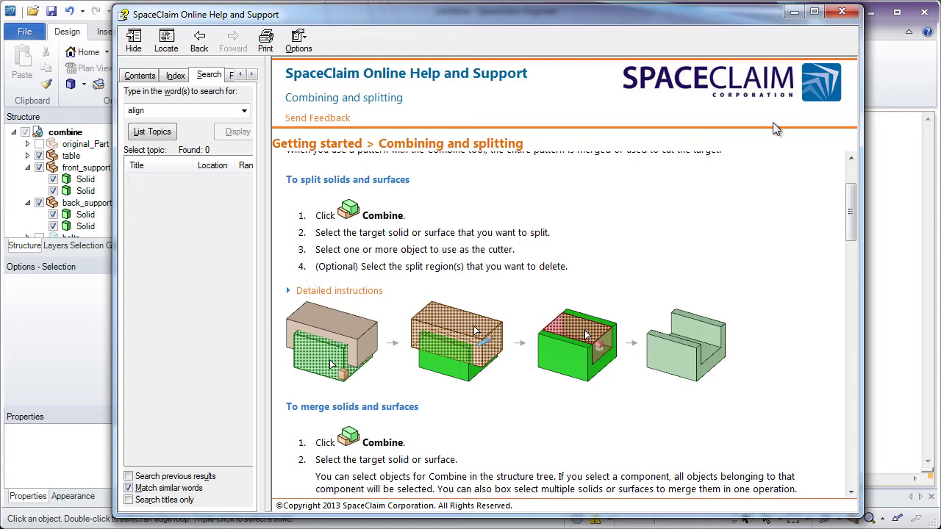
left_click(794, 12)
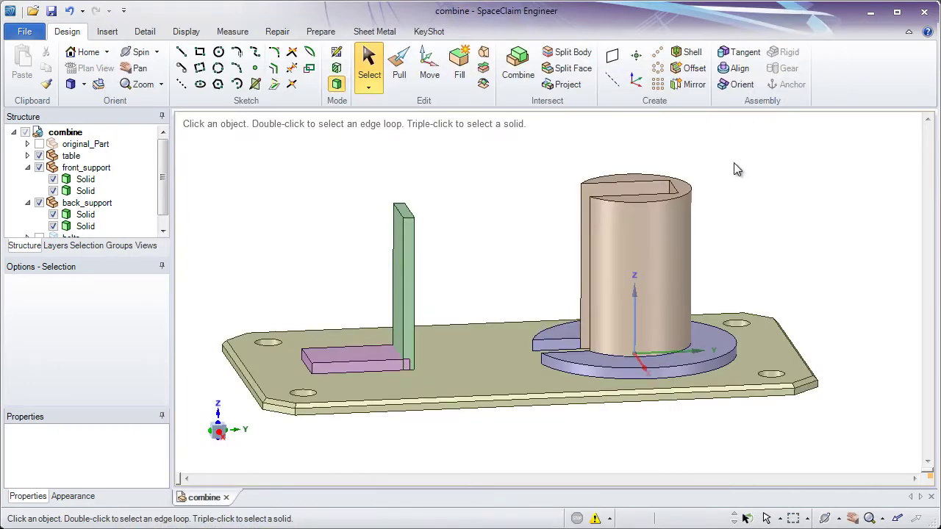
Step: Examine which bodies belong to the front_support and back_support components by highlighting each component in the model
left_click(476, 356)
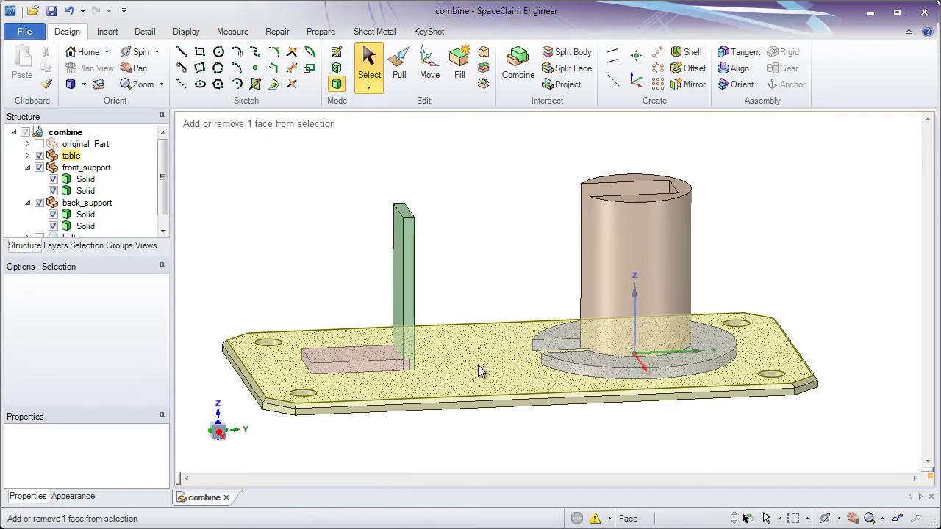
middle_click_drag(479, 372, 475, 249)
left_click(474, 249)
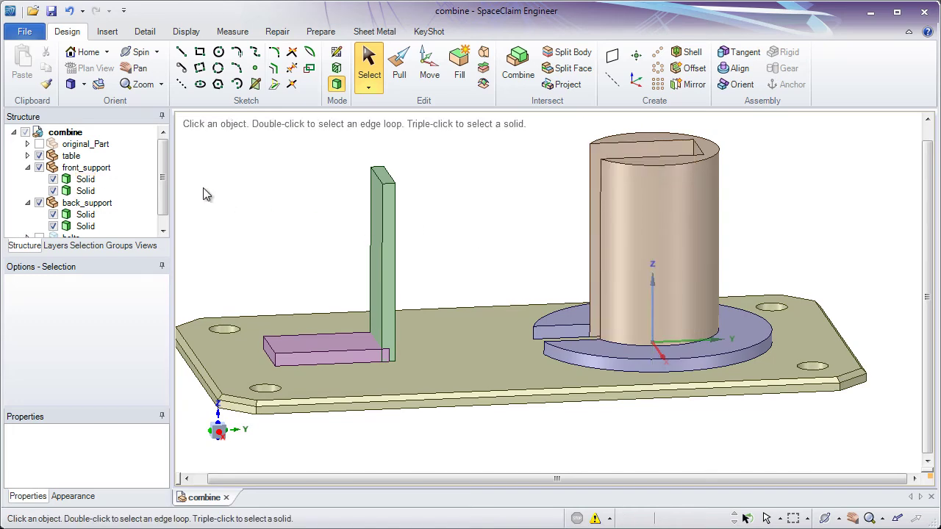
scroll(164, 185, "down", 1)
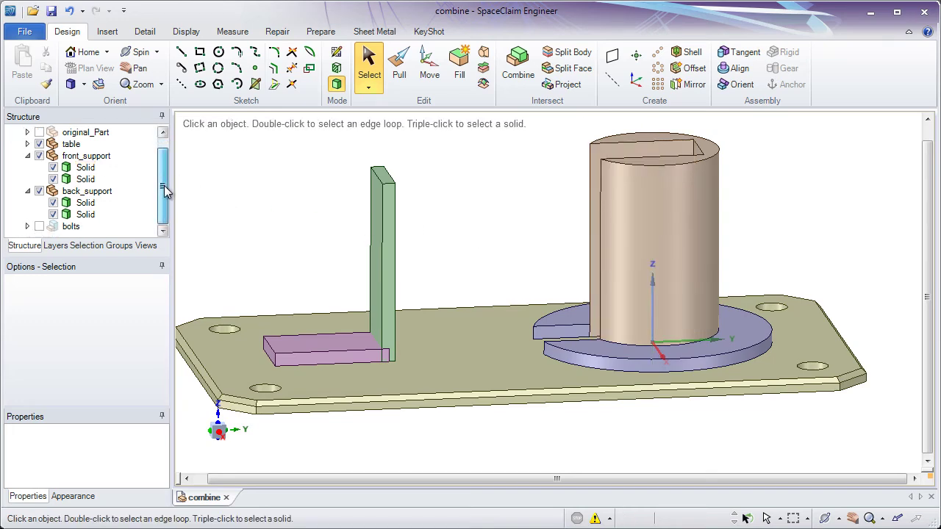
left_click(111, 161)
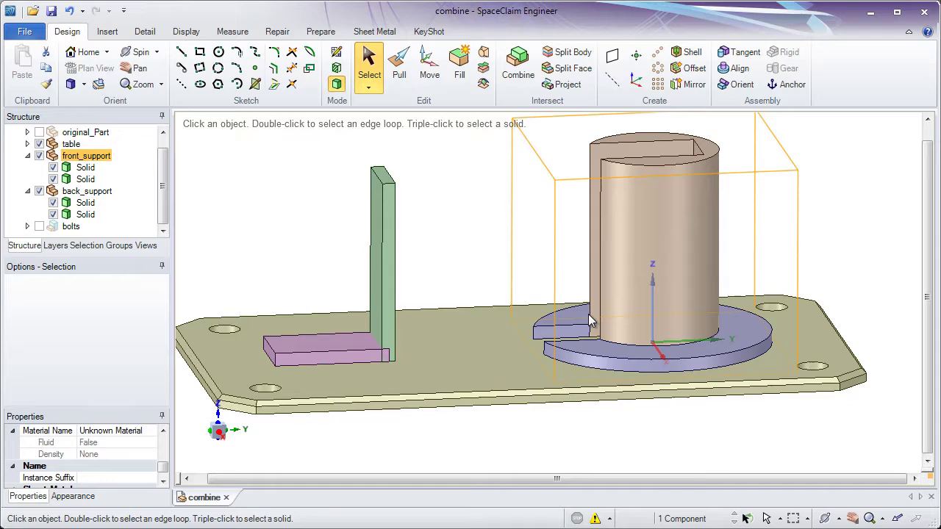
left_click(103, 193)
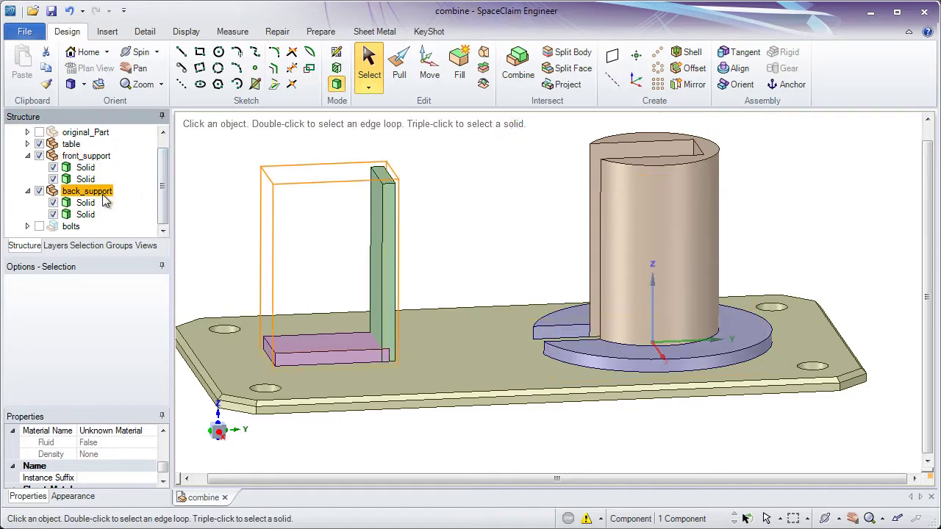
left_click(430, 259)
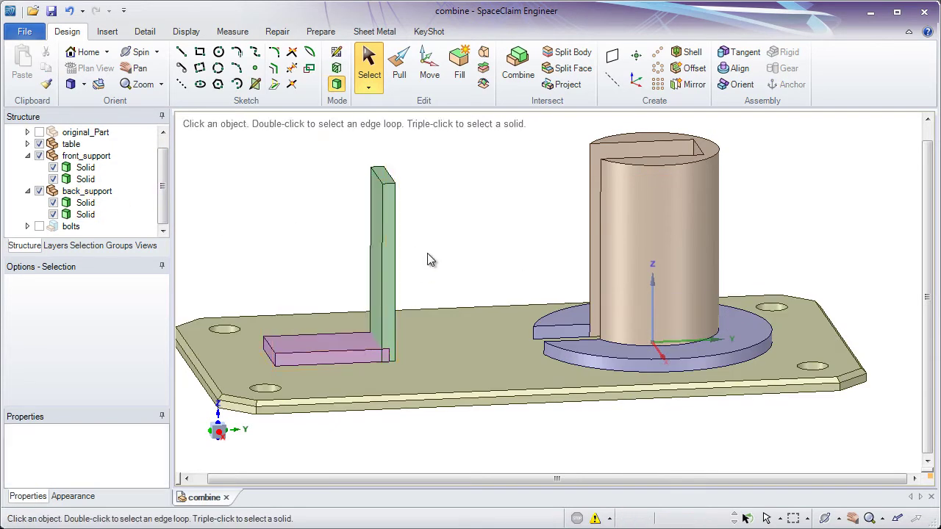
Step: Use Combine to merge the vertical green plate of back_support into its horizontal pink plate, and clear the target
left_click(380, 284)
middle_click_drag(339, 287, 428, 257, "shift")
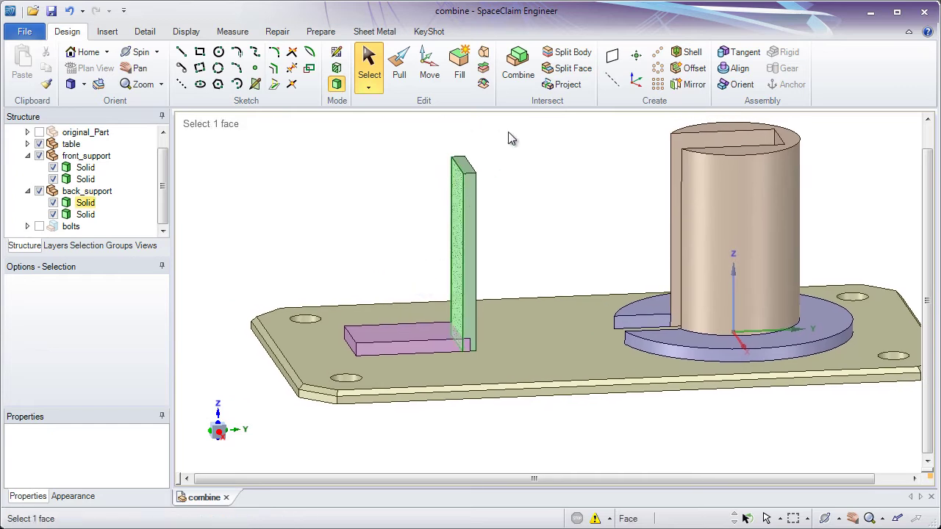
left_click(517, 66)
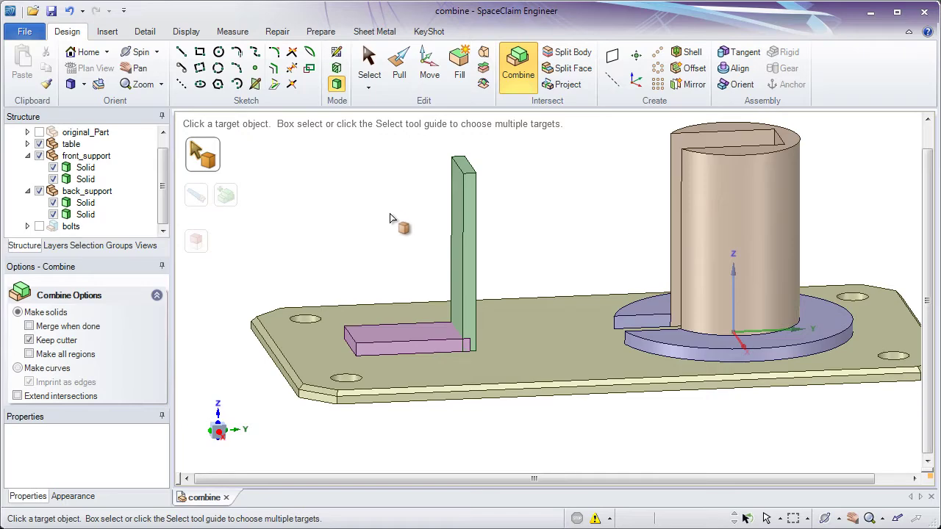
left_click(464, 278)
scroll(459, 294, "up", 4)
left_click(429, 338)
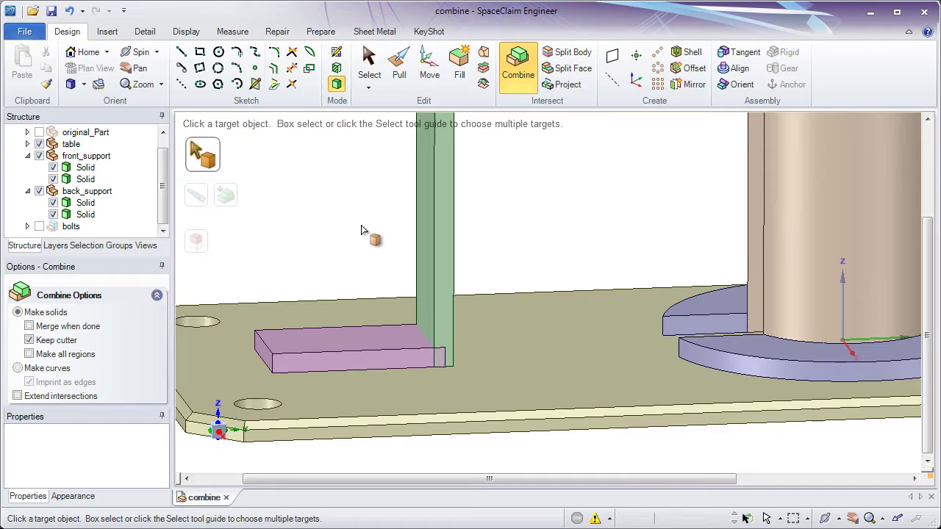
left_click(385, 349)
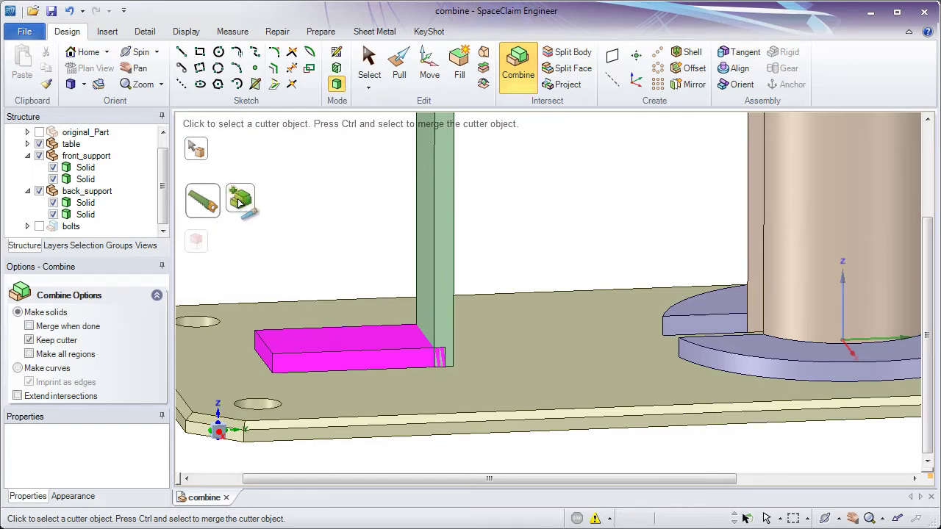
left_click(424, 364)
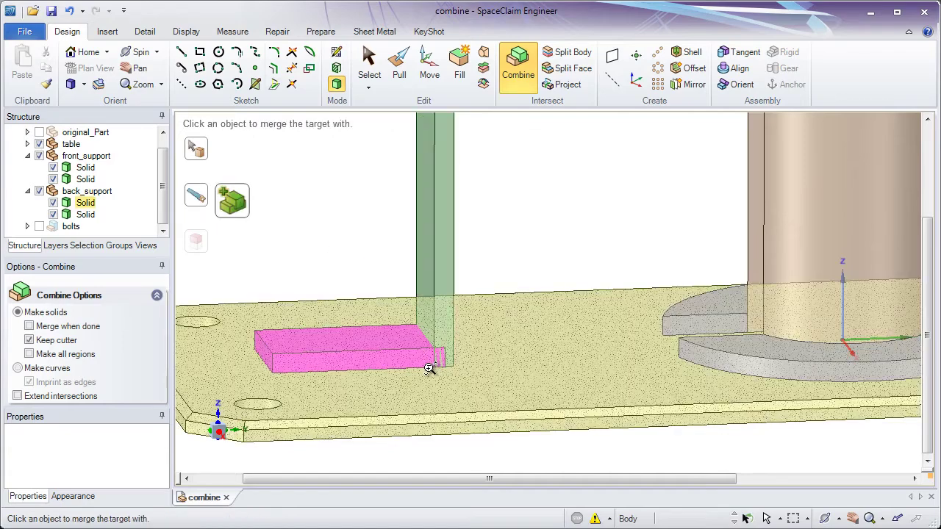
scroll(412, 435, "up", 3)
left_click(390, 289)
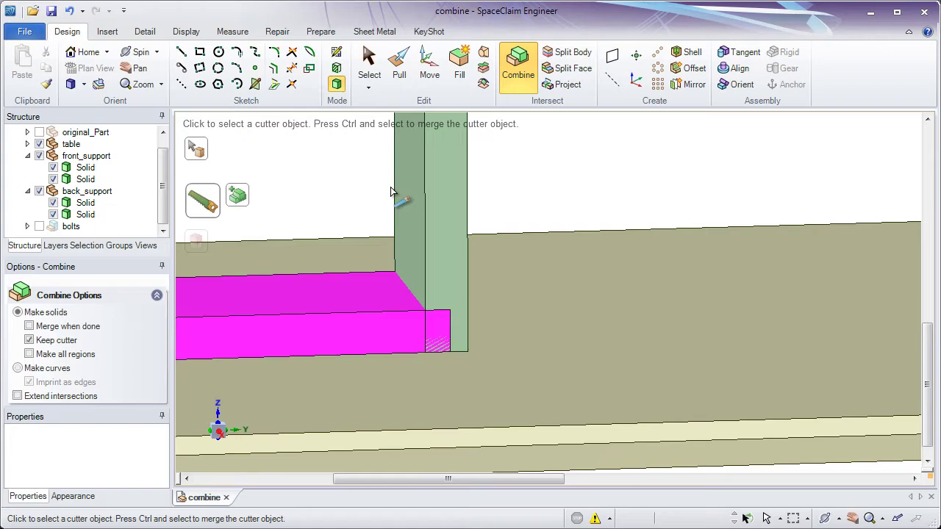
left_click(401, 196)
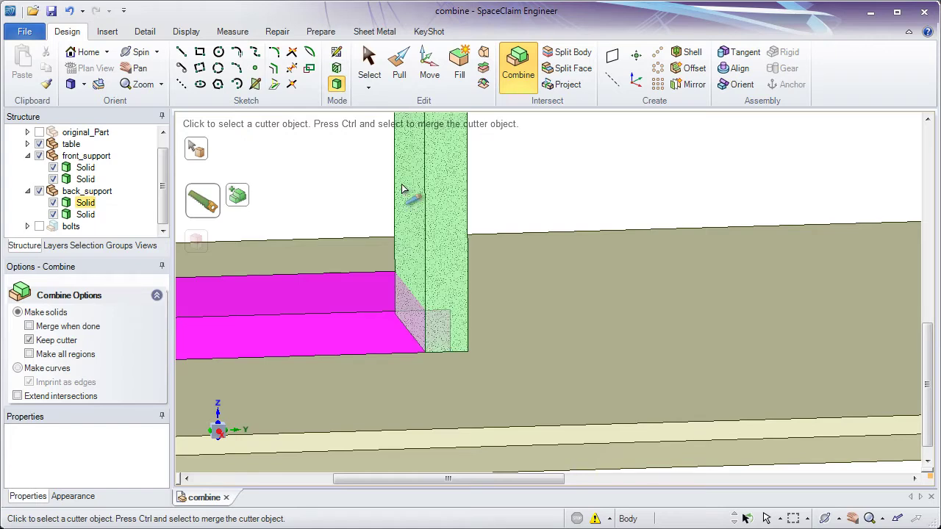
left_click(428, 324)
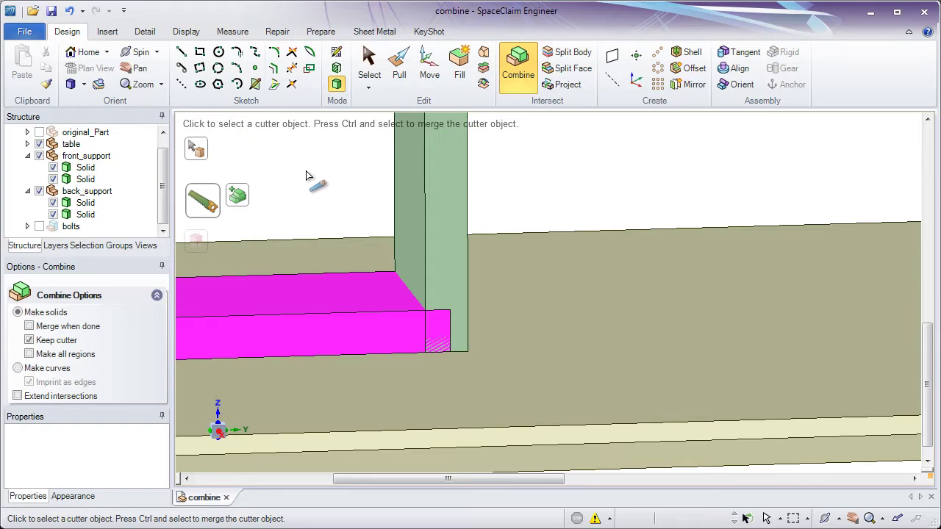
left_click(240, 196)
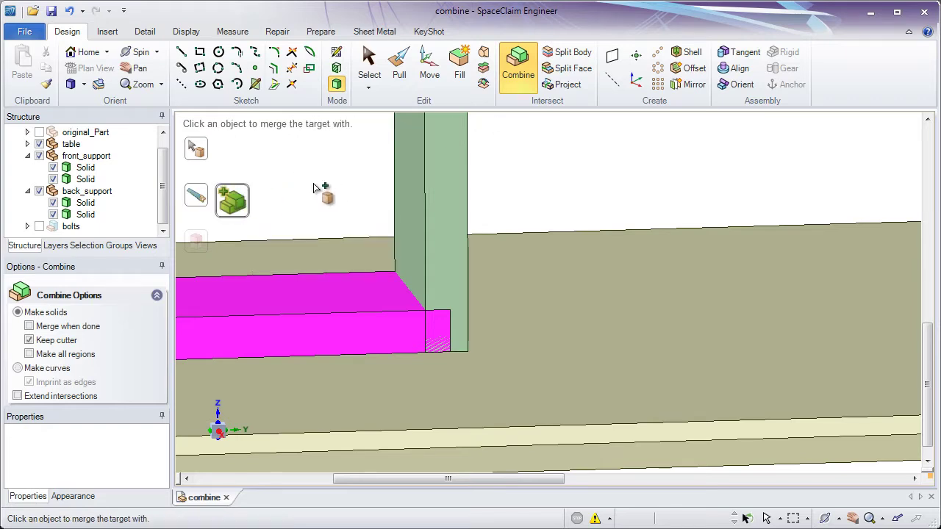
left_click(418, 212)
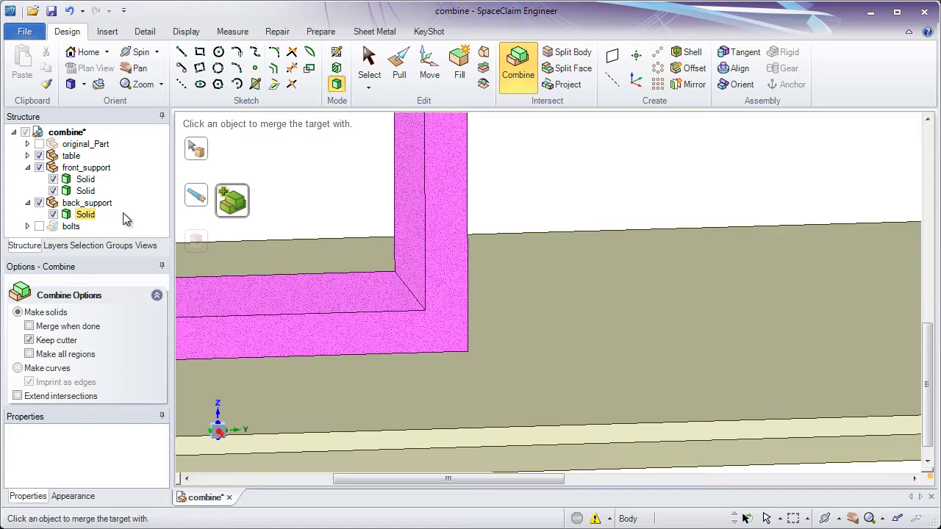
left_click(494, 133)
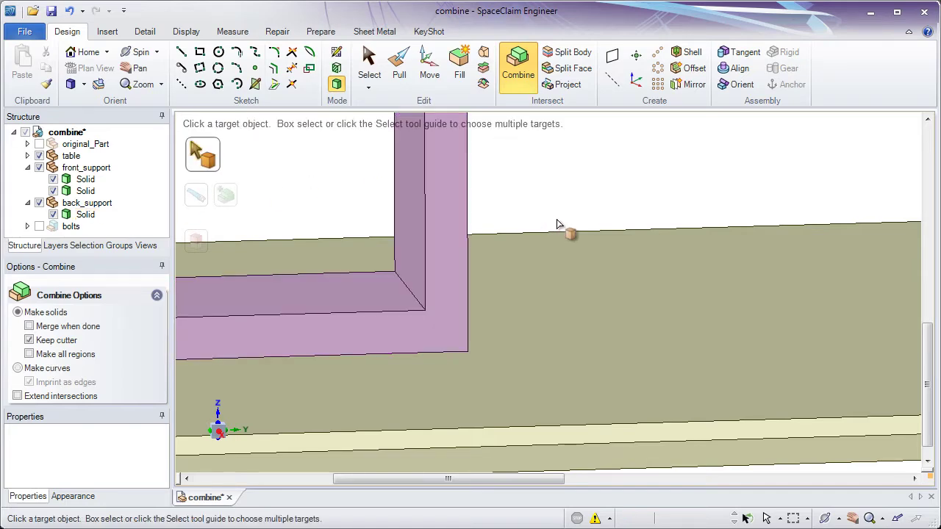
Step: Merge the slotted disc base of front_support into its tan cylindrical column, using the column as the Combine target
middle_click_drag(557, 224, 484, 215)
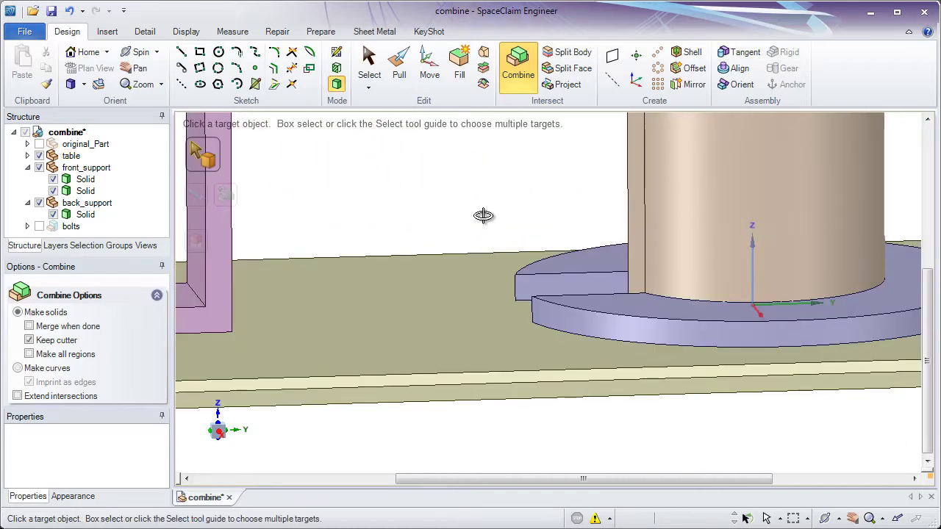
left_click(636, 279)
scroll(664, 331, "up", 5)
left_click(664, 324)
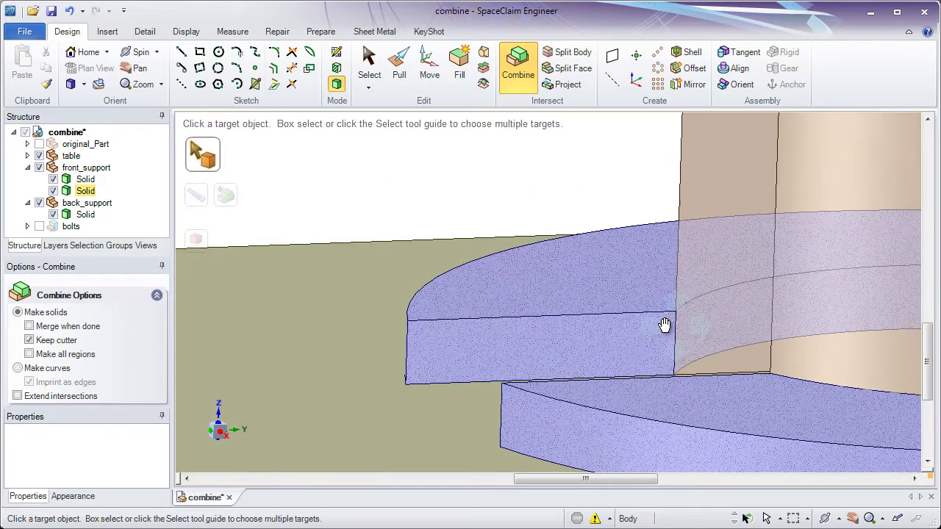
middle_click_drag(664, 324, 609, 298, "shift")
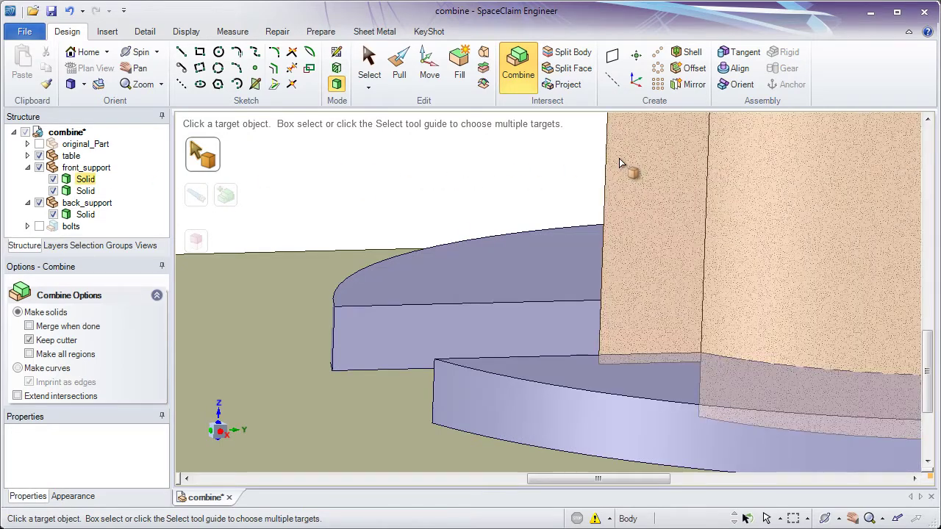
left_click(619, 163)
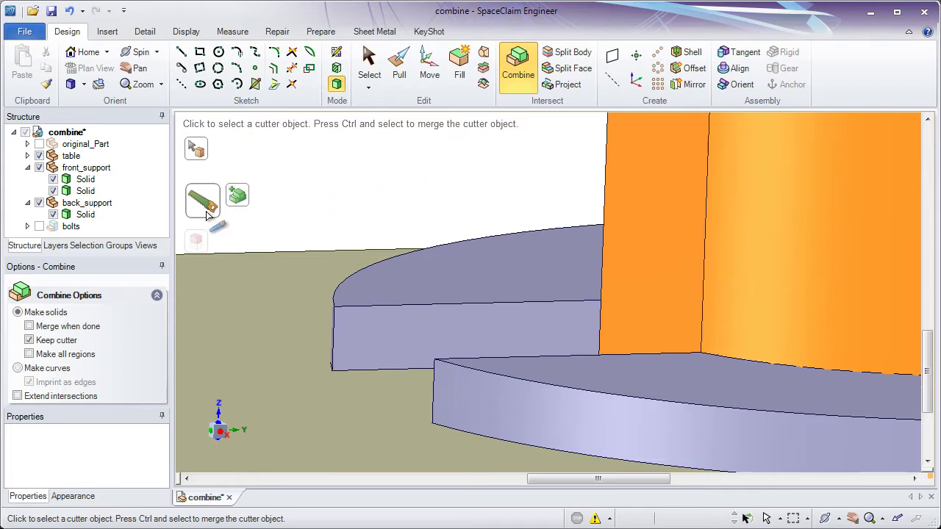
left_click(242, 200)
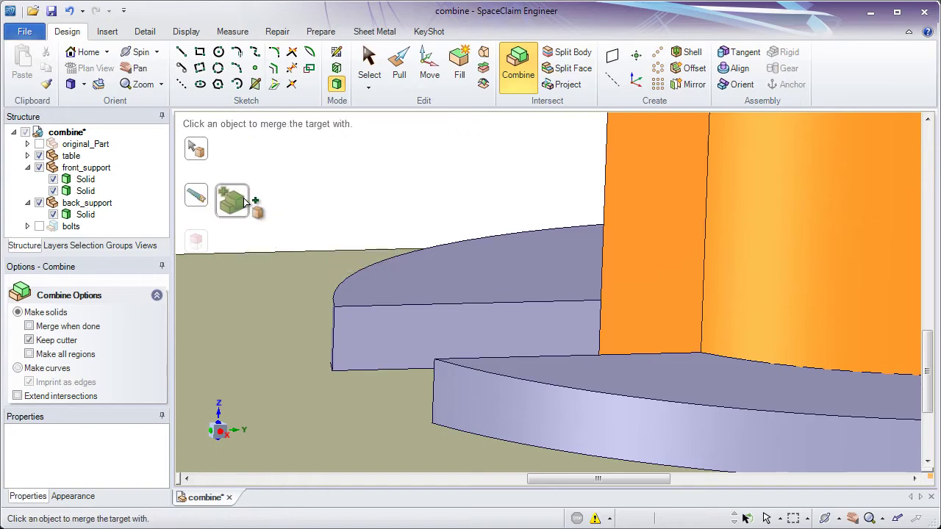
left_click(516, 251)
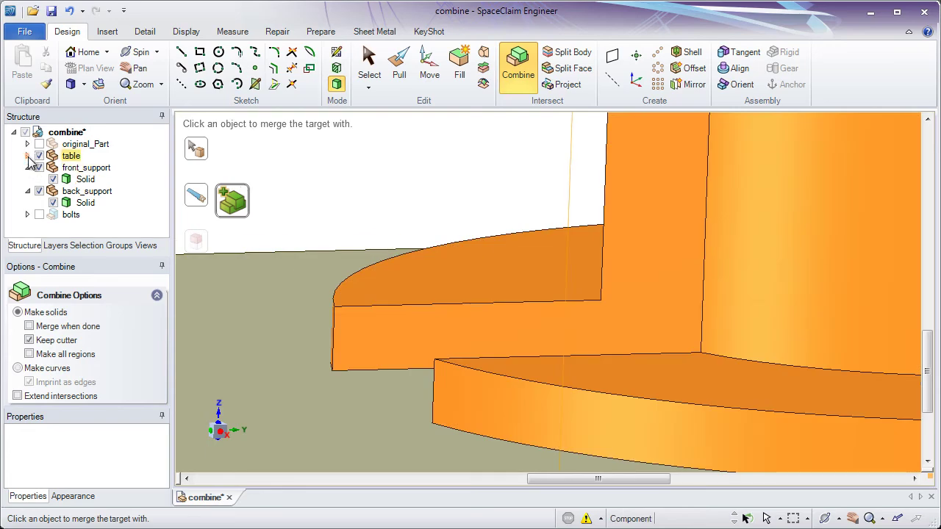
Step: Try merging the table's solid into the front_support solid, and undo that merge
left_click(27, 155)
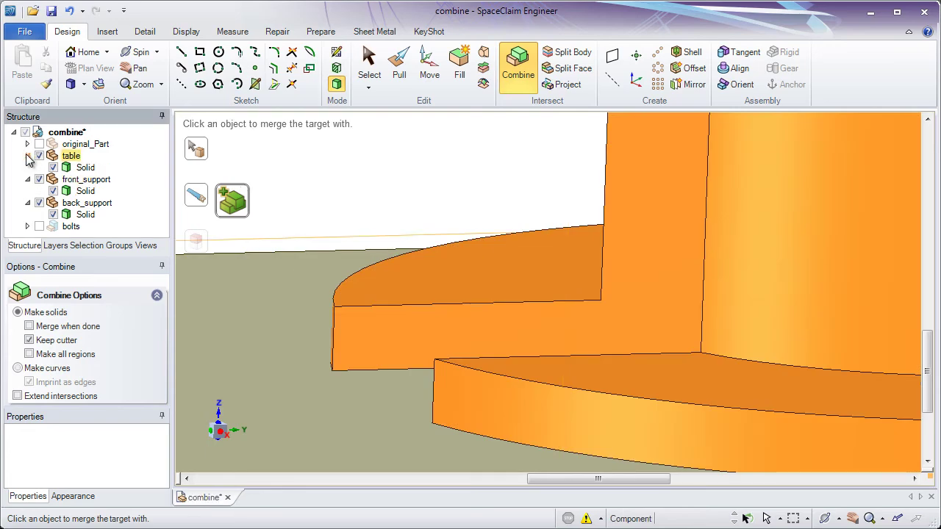
left_click(81, 168)
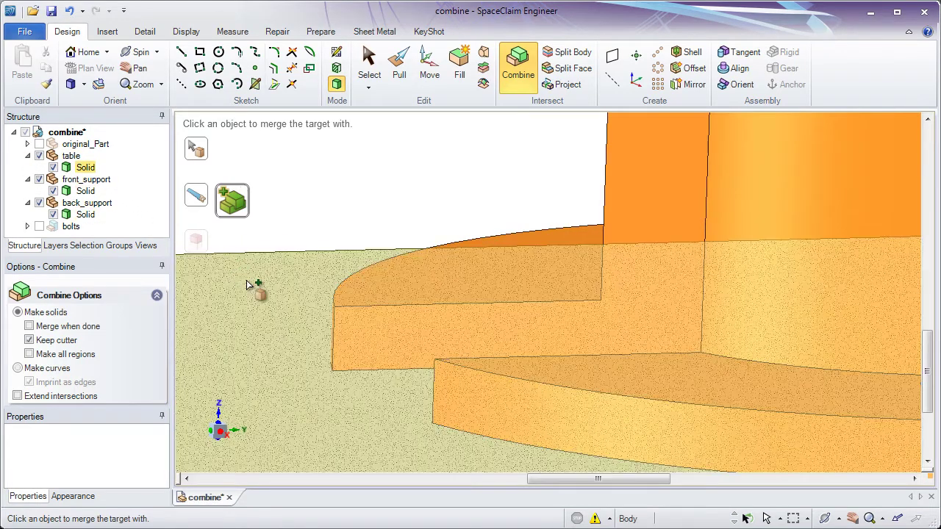
left_click(246, 280)
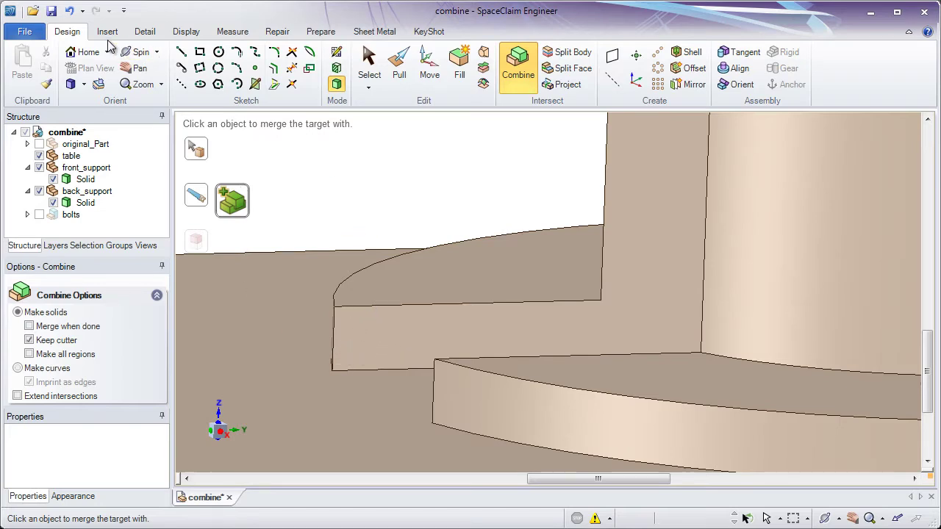
left_click(70, 12)
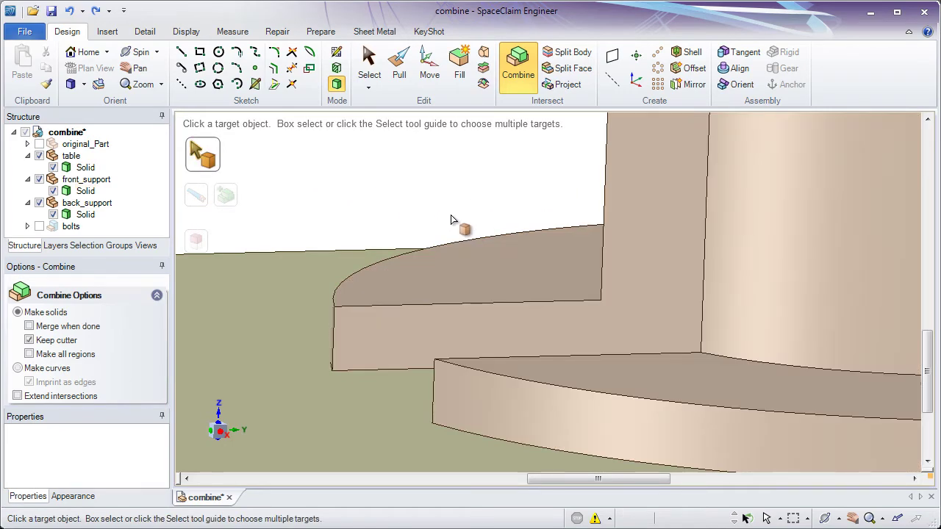
left_click(447, 324)
scroll(447, 324, "down", 10)
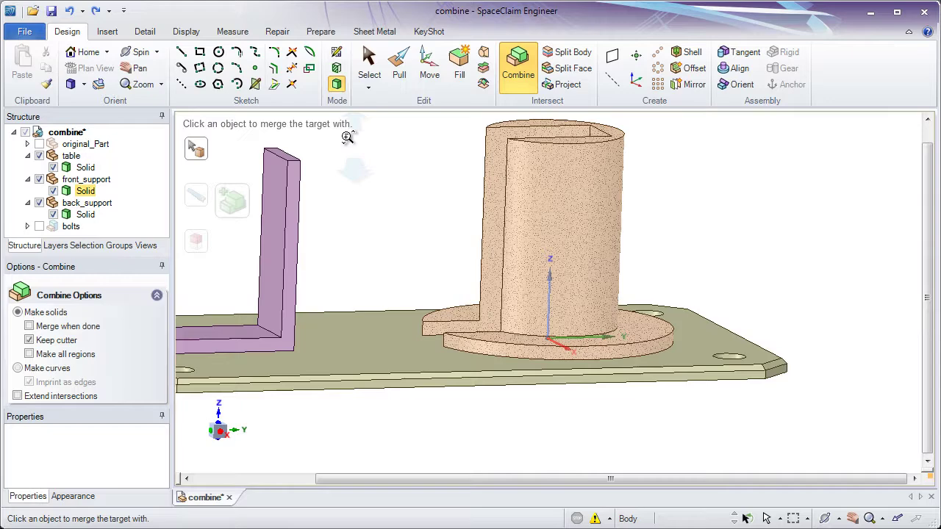
left_click(366, 189)
scroll(445, 224, "up", 3)
left_click(554, 263)
scroll(474, 231, "up", 4)
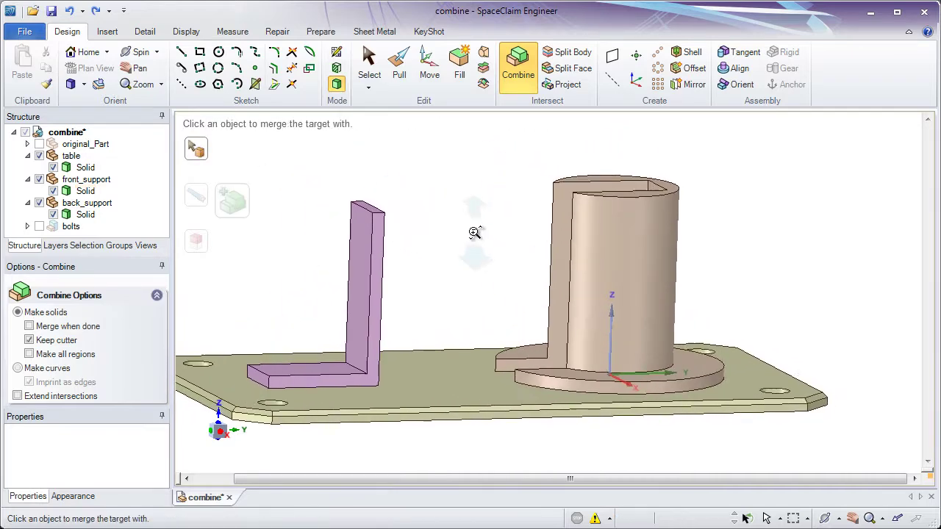
left_click(462, 241)
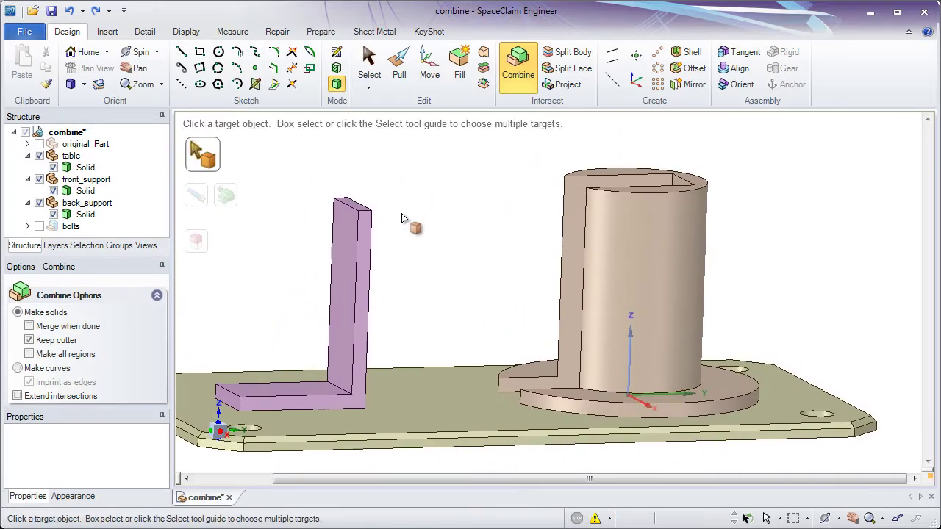
Step: Show the original_Part component together with the table and the two supports
left_click(40, 144)
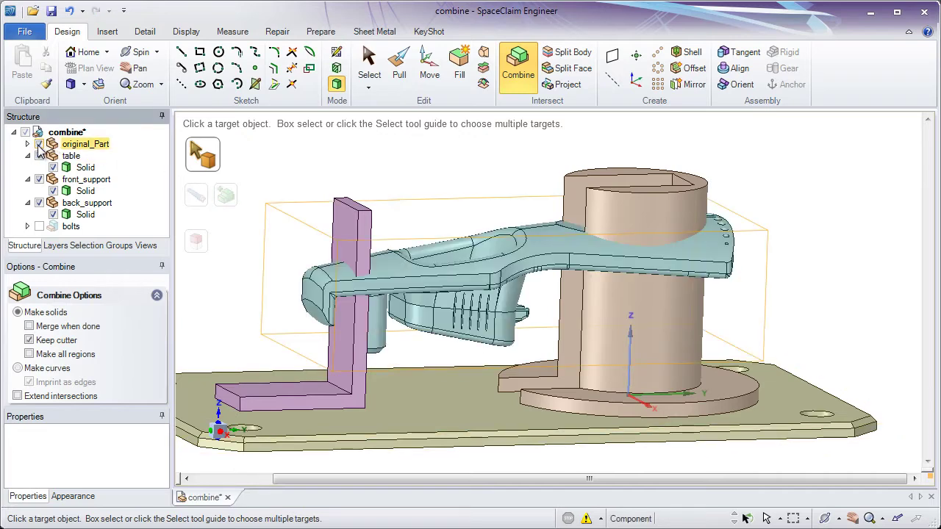
left_click(40, 145)
left_click(40, 144)
left_click(39, 145)
left_click(39, 145)
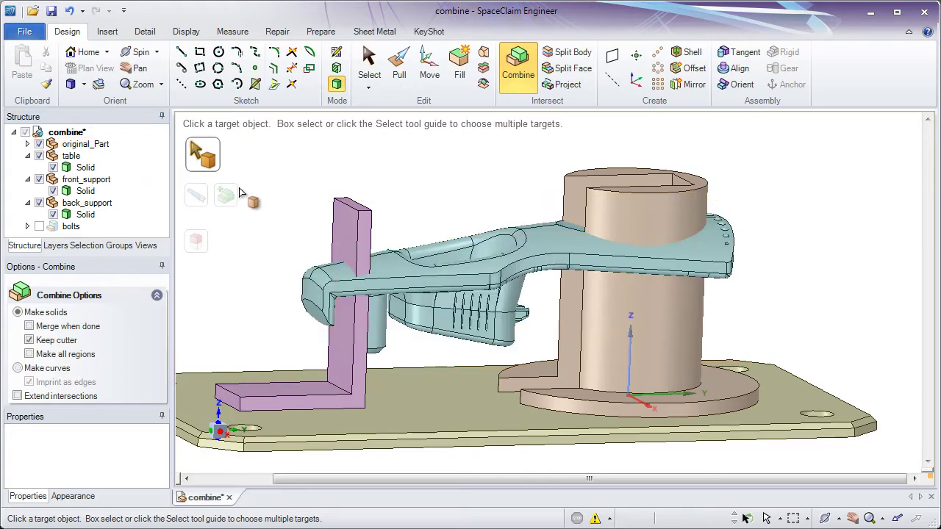
middle_click_drag(269, 181, 311, 184, "shift")
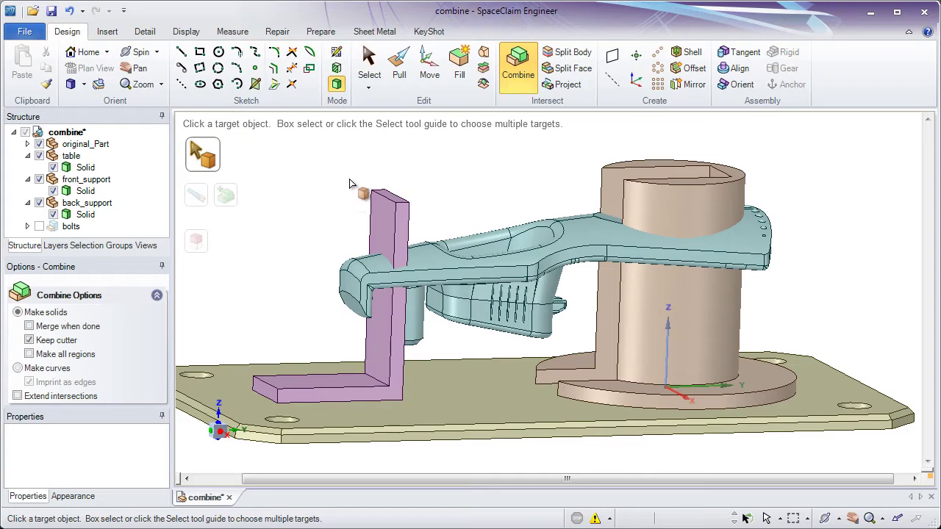
Step: Use Combine to cut the back_support solid, taking the original_Part body as the cutter
left_click(382, 194)
scroll(376, 200, "up", 3)
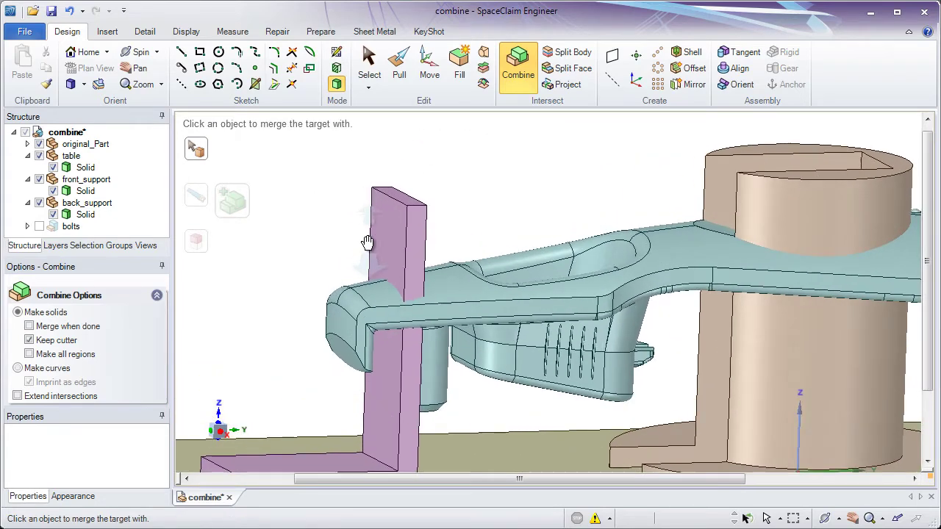
middle_click_drag(367, 242, 326, 218, "shift")
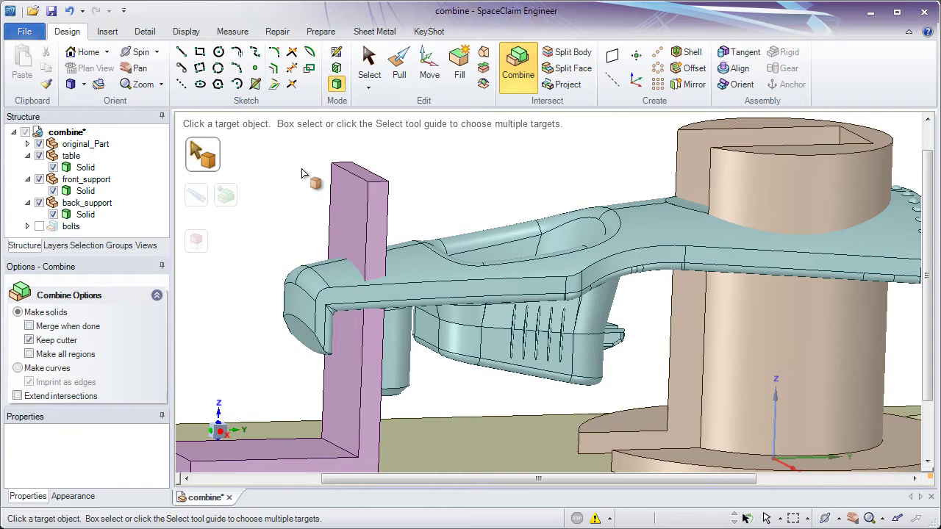
left_click(351, 197)
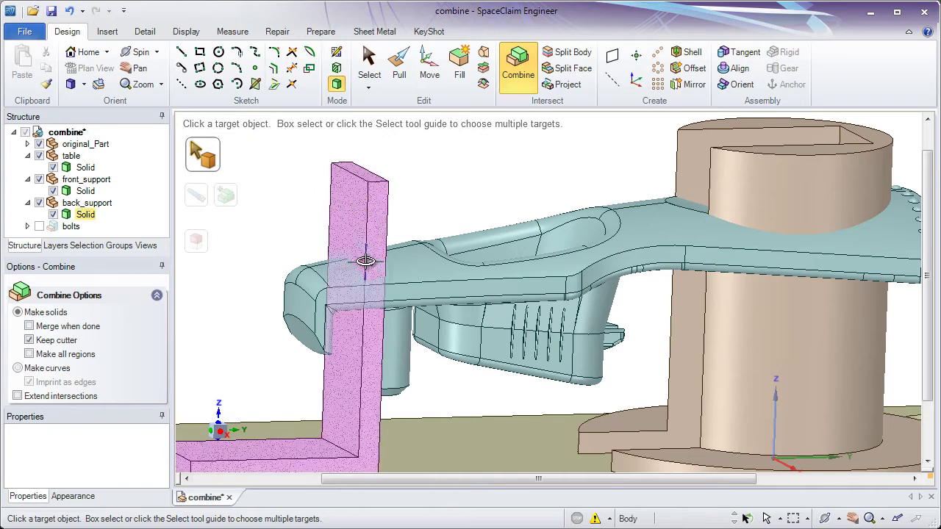
middle_click_drag(367, 263, 370, 183)
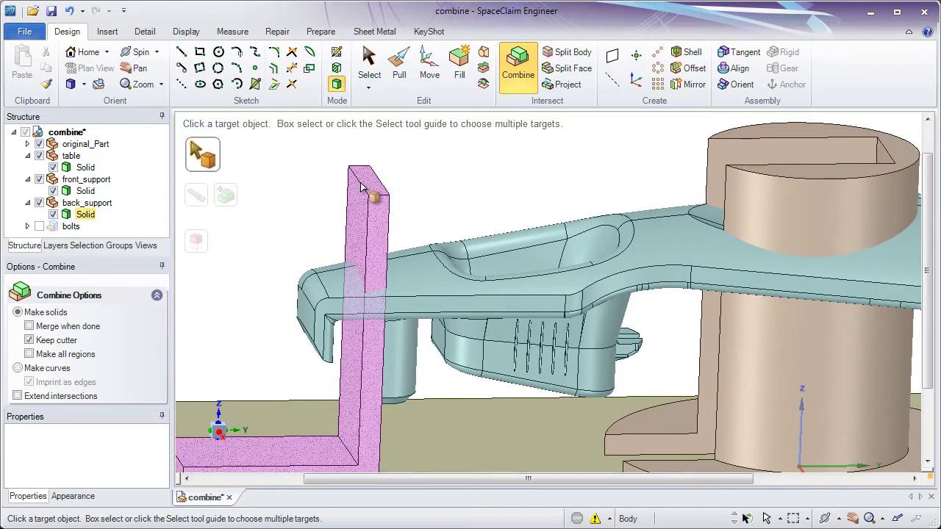
left_click(360, 204)
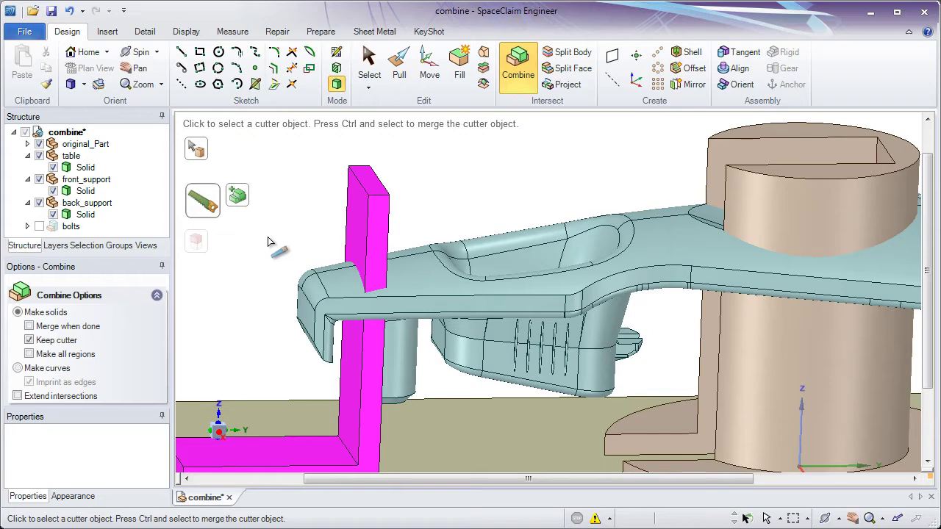
left_click(328, 295)
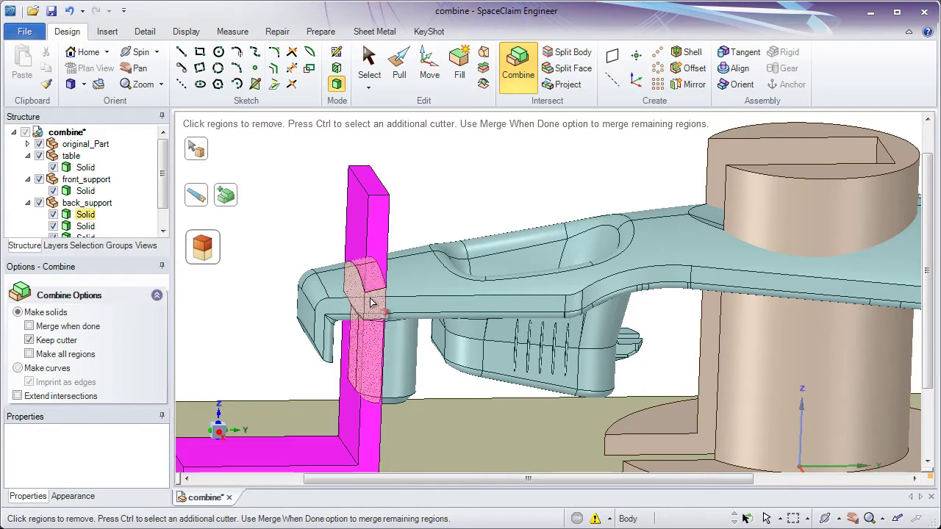
Step: Hide original_Part and remove from back_support the region above the cut and the region the part occupies
left_click(355, 272)
left_click_drag(163, 192, 164, 204)
scroll(73, 158, "up", 2)
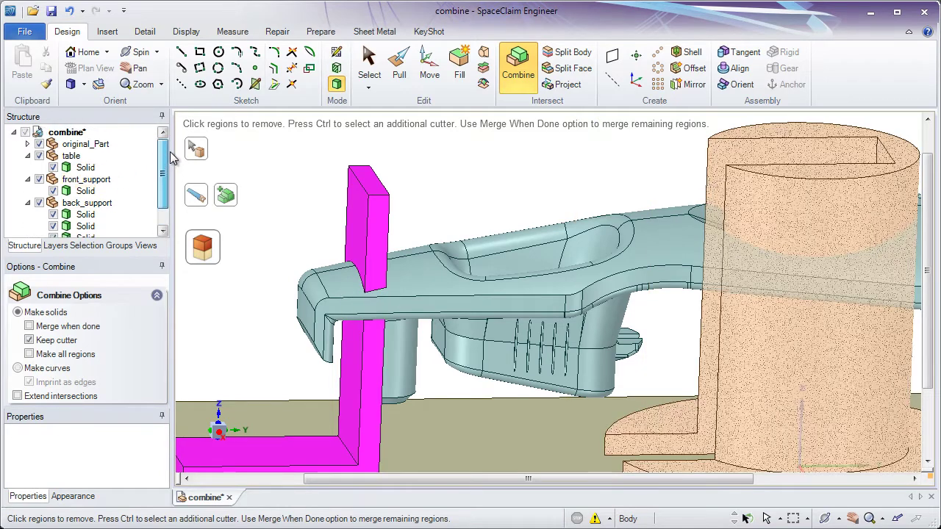
left_click(39, 144)
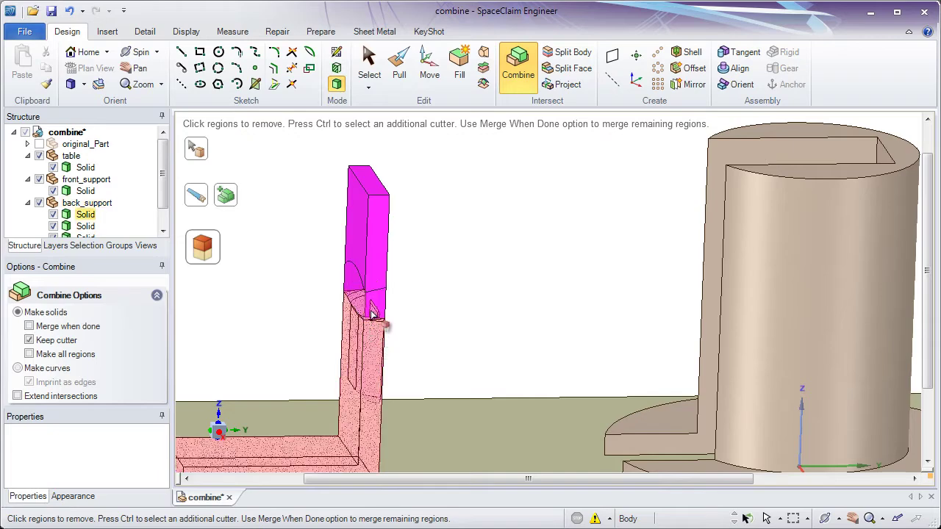
mouse_move(414, 273)
middle_mouse_down()
mouse_move(427, 294)
mouse_move(394, 235)
mouse_move(367, 294)
mouse_move(354, 299)
middle_mouse_up()
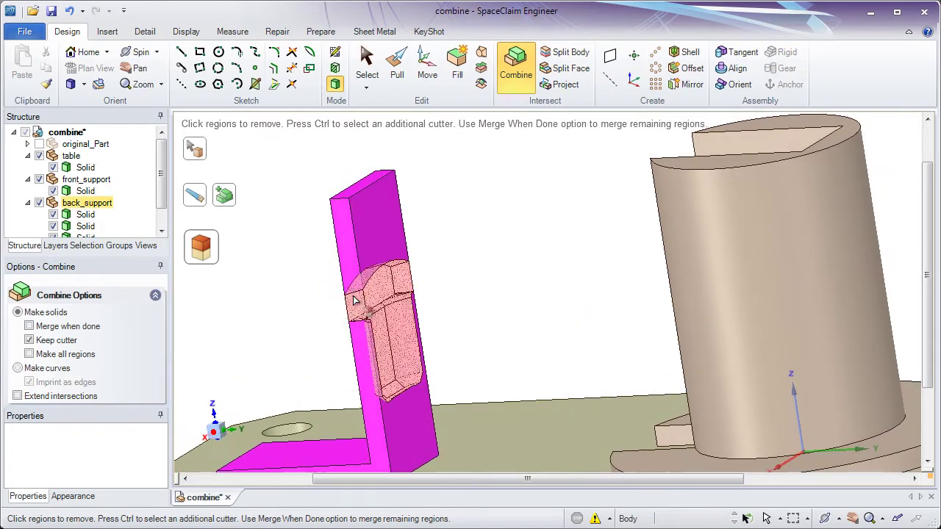
left_click(367, 251)
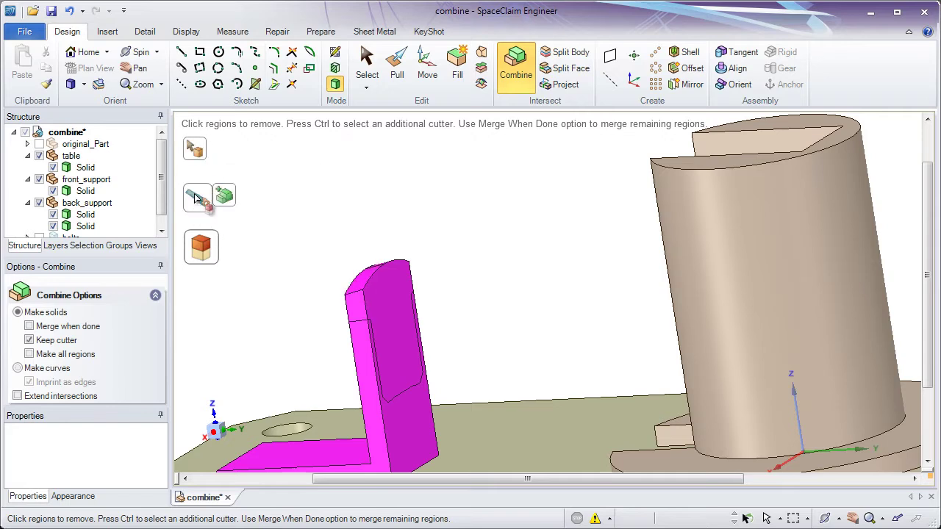
mouse_move(212, 200)
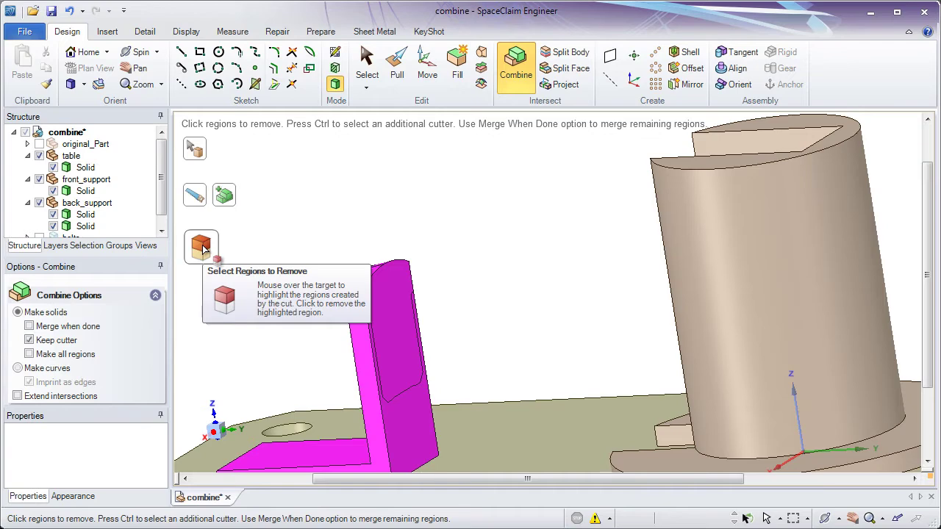
left_click(387, 290)
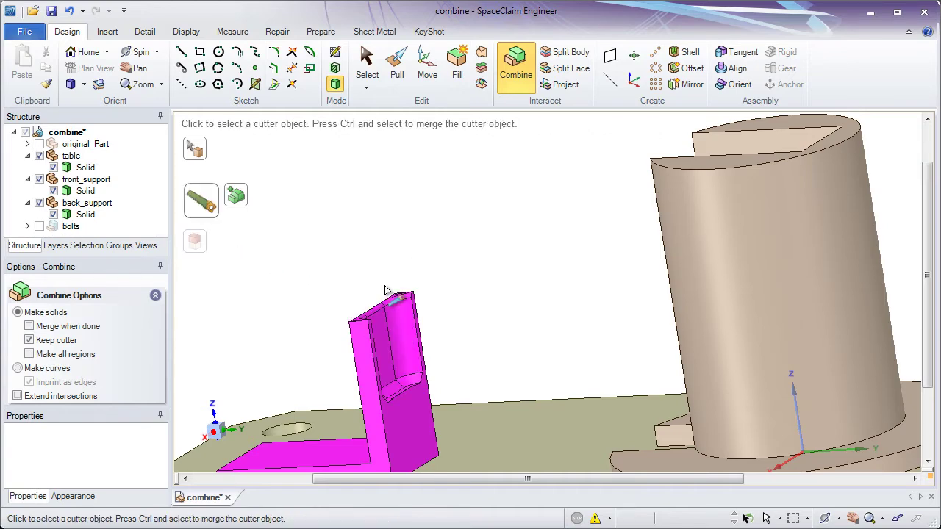
Step: Clear the Combine target and show original_Part again where it passes through the front_support column
middle_click_drag(393, 323, 533, 299)
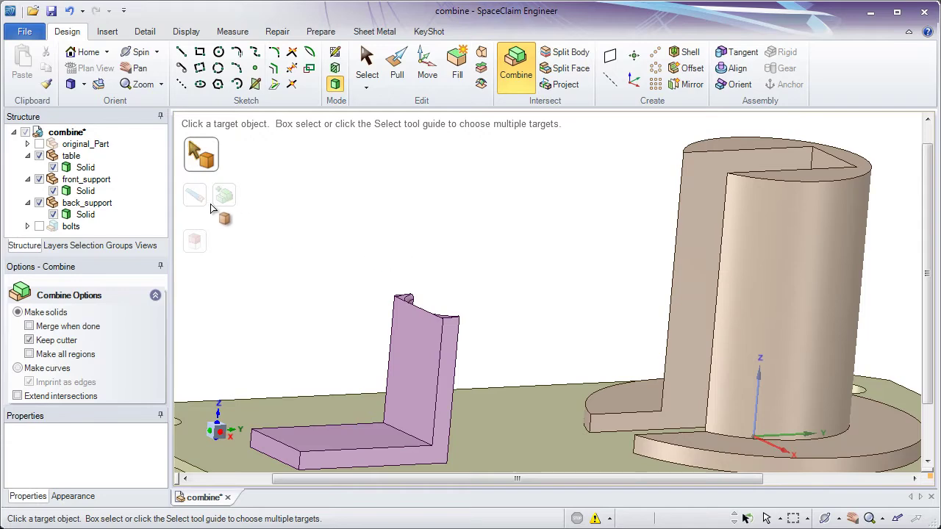
left_click(40, 145)
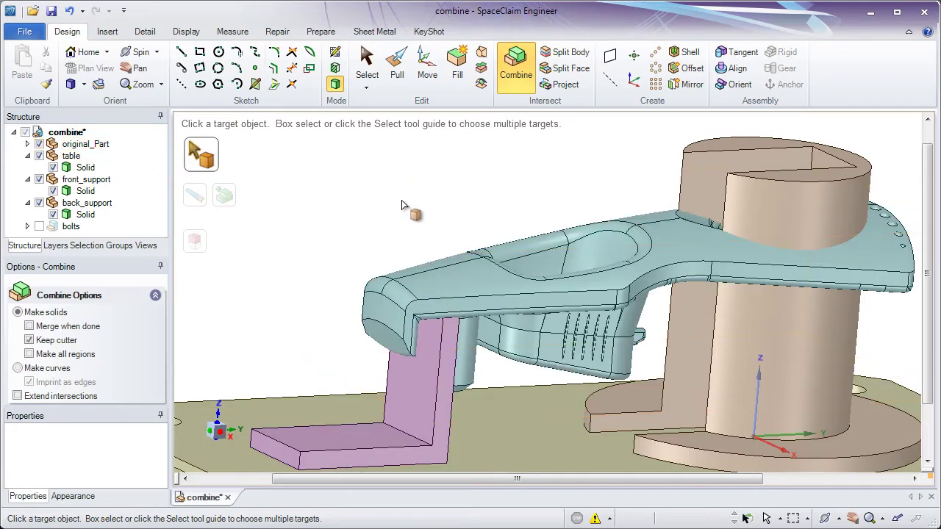
middle_click_drag(426, 206, 623, 232)
left_click(603, 233)
scroll(623, 232, "up", 5)
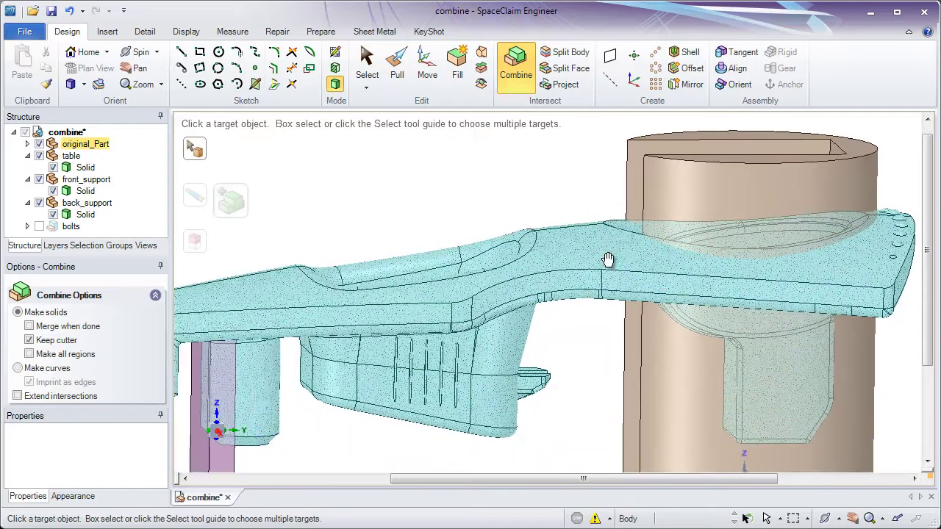
scroll(535, 332, "down", 1)
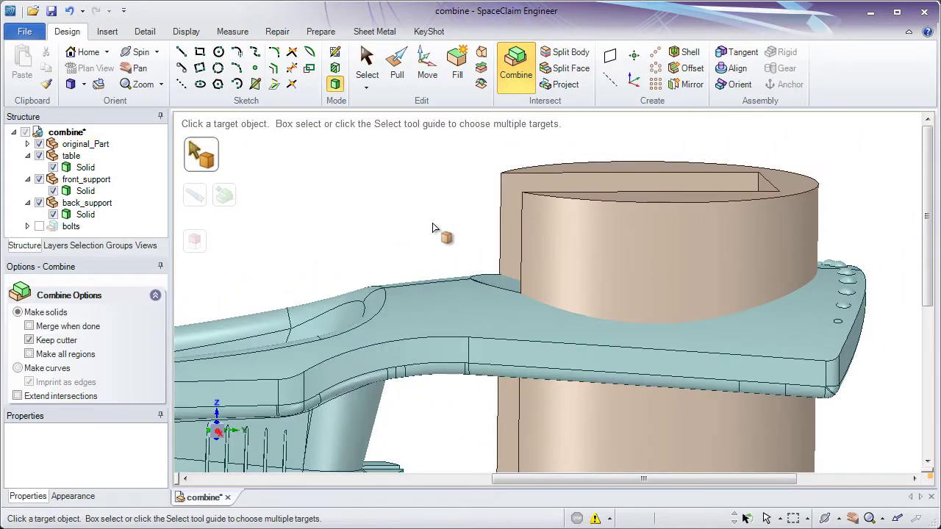
Step: Cut the front_support solid with original_Part as the Combine cutter, keeping all regions, and hide original_Part
left_click(525, 196)
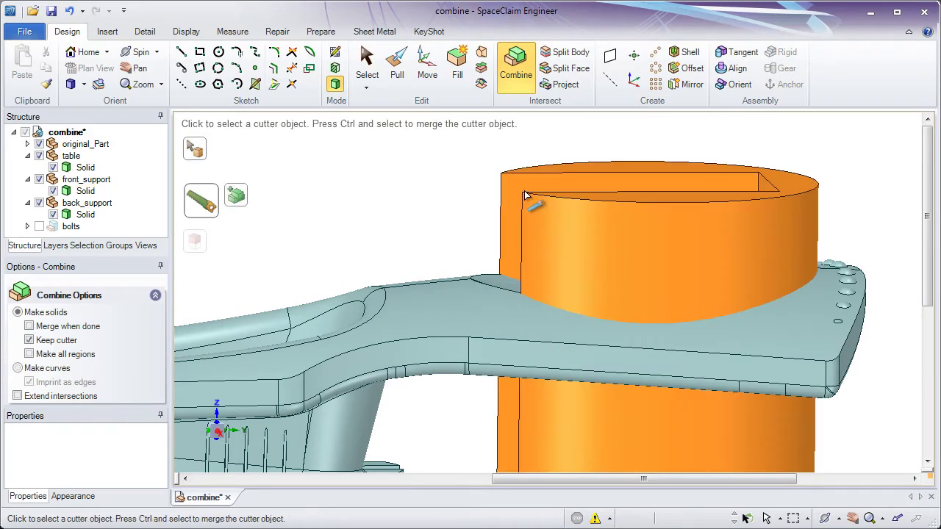
left_click(423, 309)
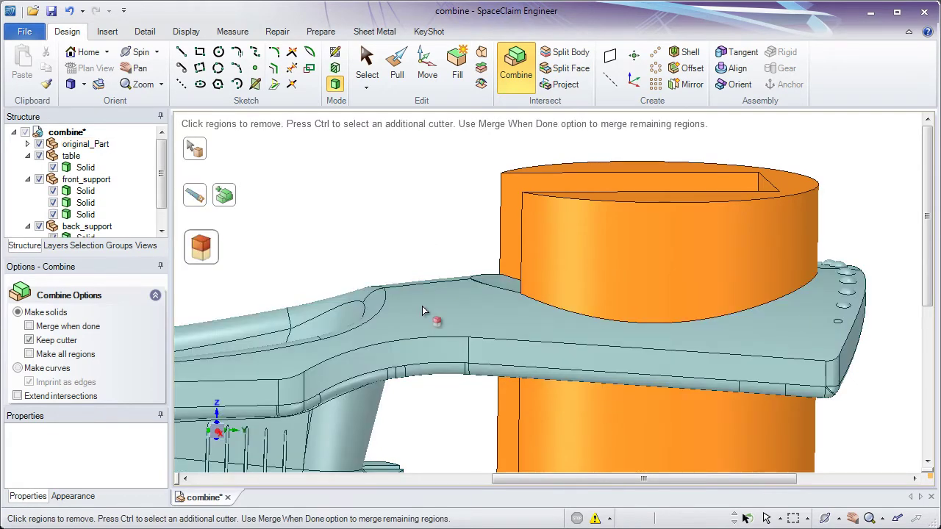
left_click(39, 144)
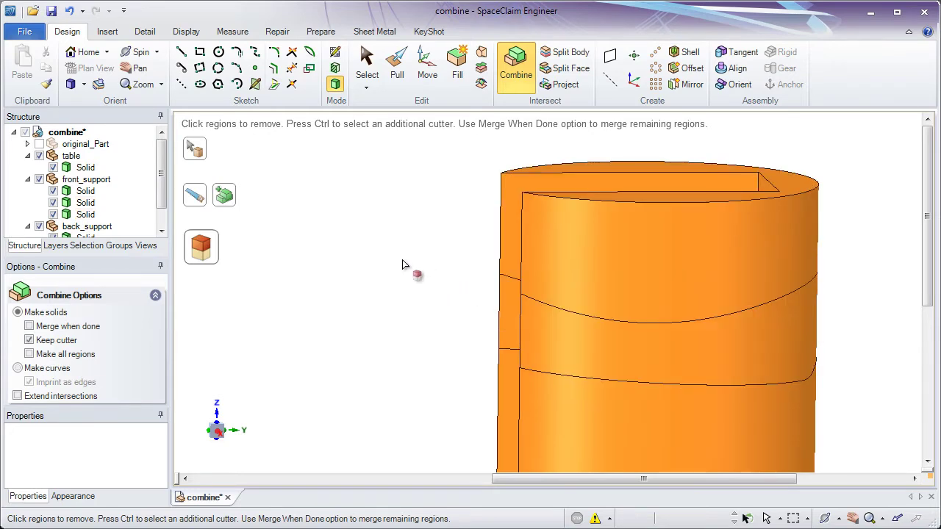
left_click(307, 201)
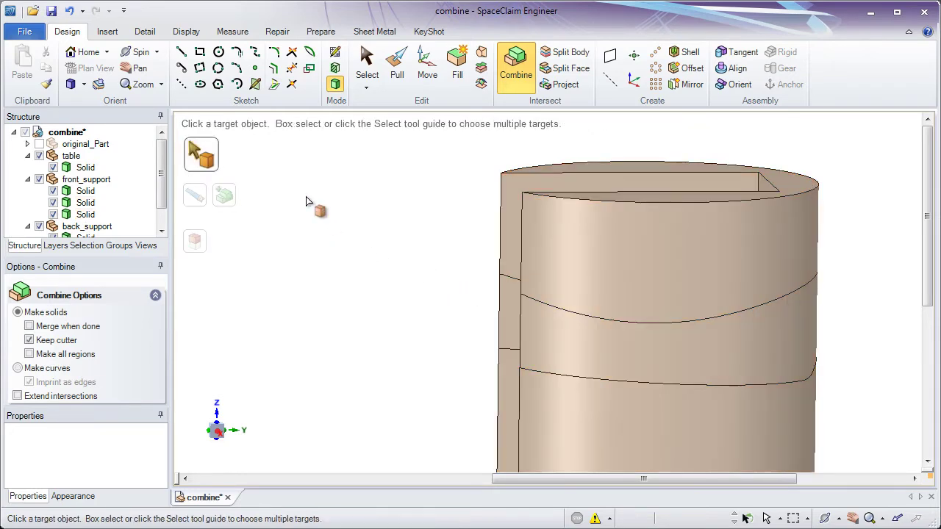
Step: Examine which piece of the column each front_support solid represents by highlighting the solids one at a time
left_click(368, 65)
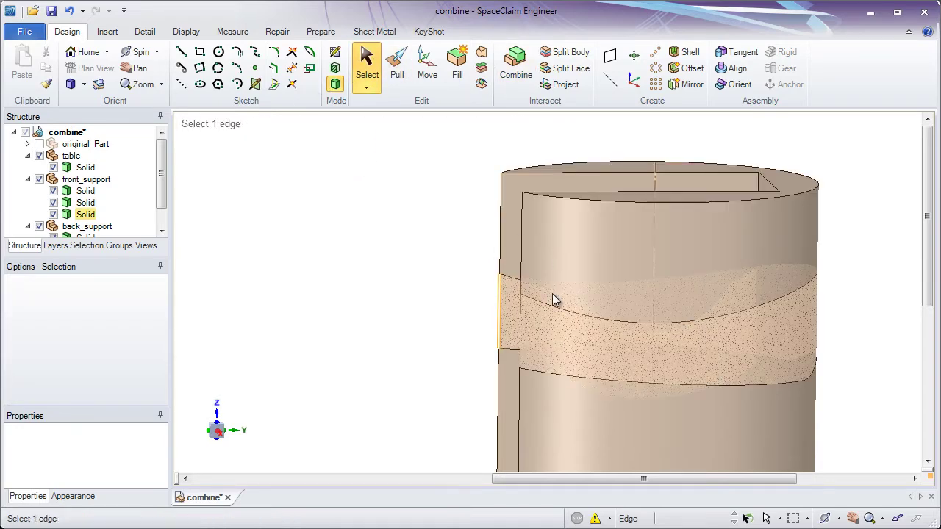
left_click(84, 190)
left_click(91, 205)
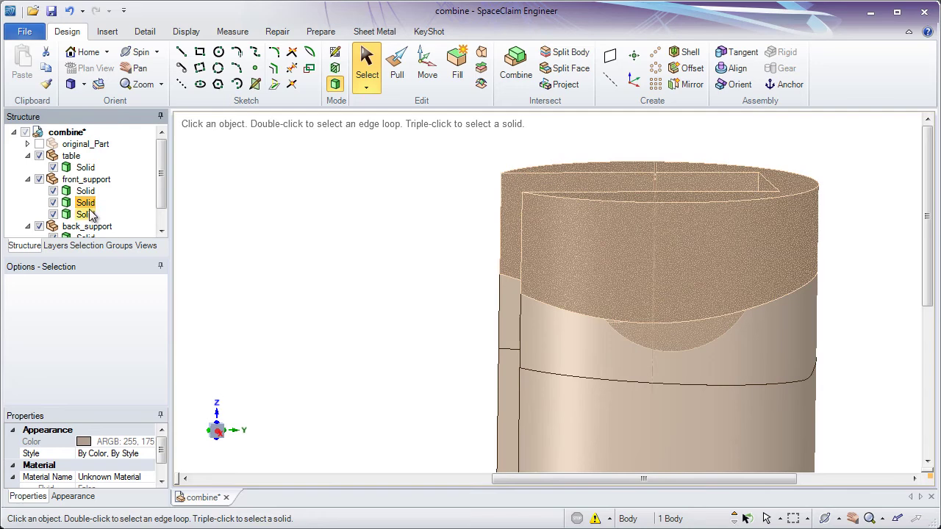
left_click(87, 214)
key("shift+Up")
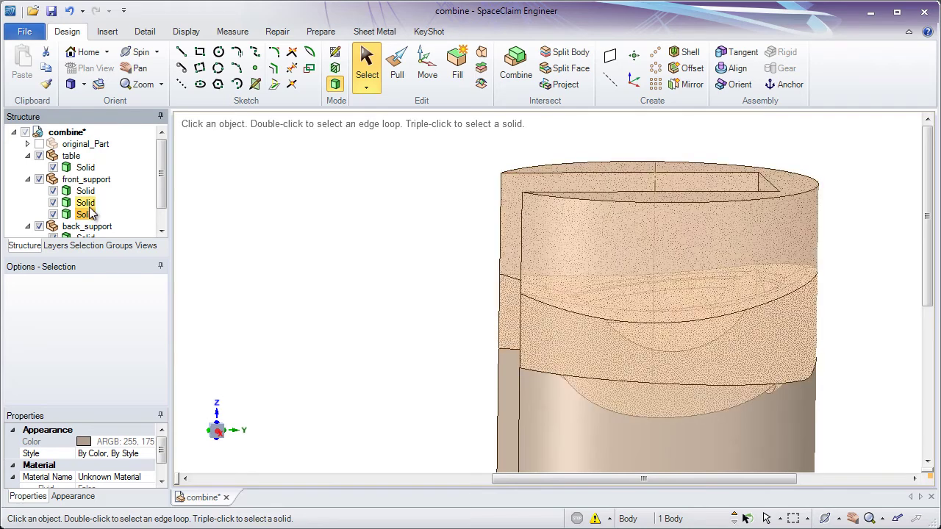
left_click(87, 207)
left_click(87, 191)
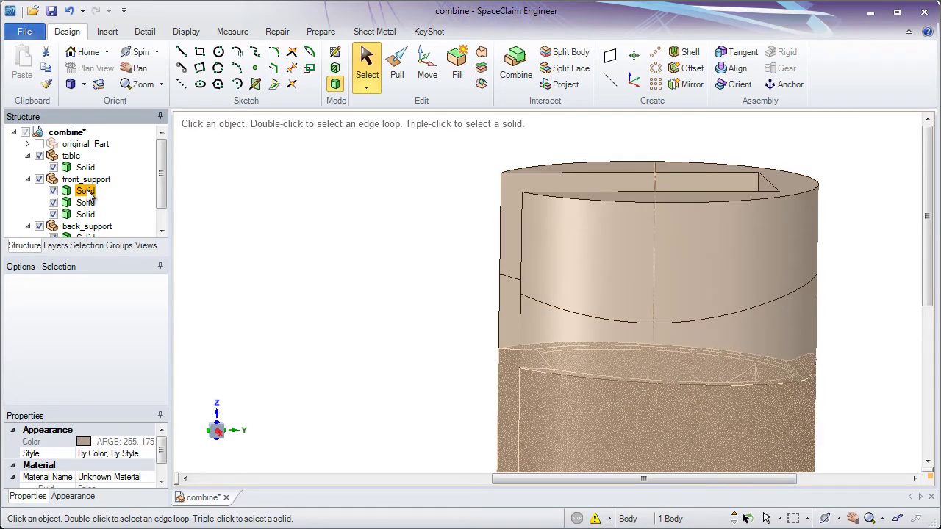
Step: Delete the top and middle solids of front_support, keeping only the lower column with its base
left_click(86, 202, "ctrl")
left_click(86, 207)
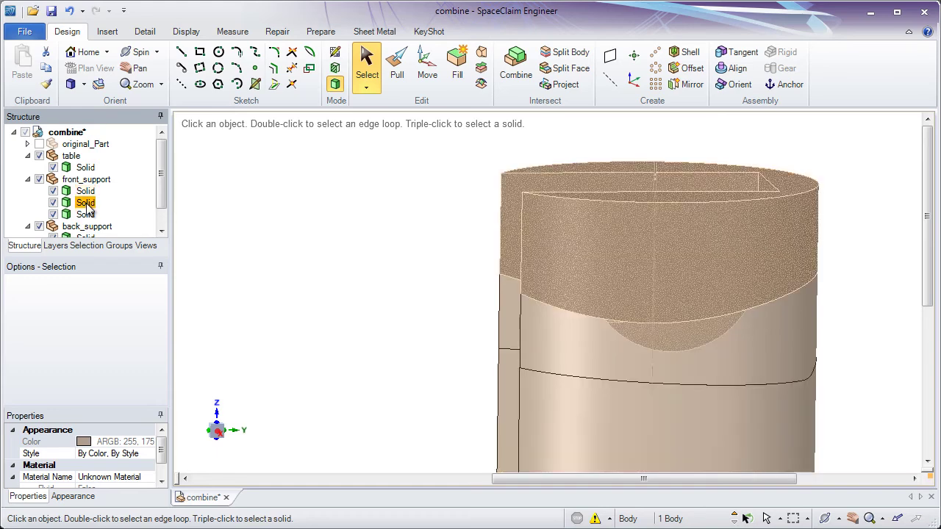
right_click(86, 208)
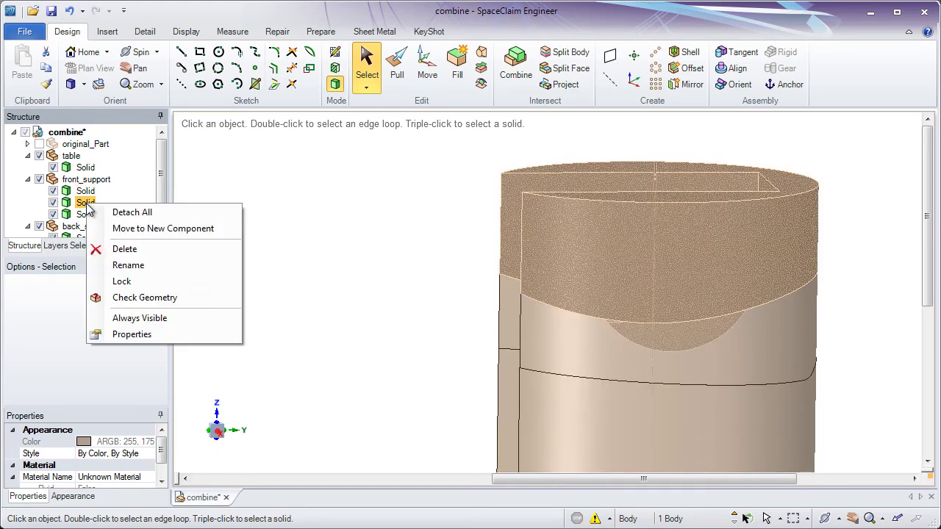
left_click(141, 251)
left_click(88, 205)
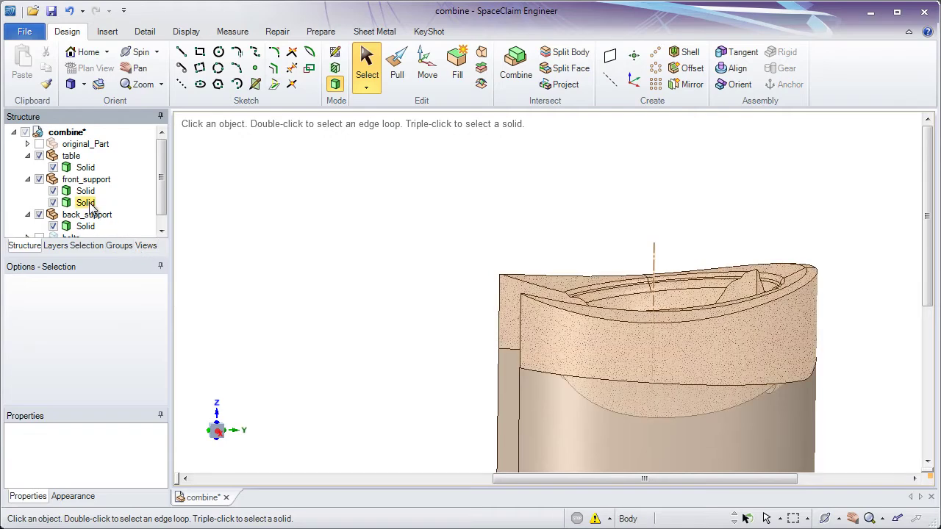
right_click(89, 208)
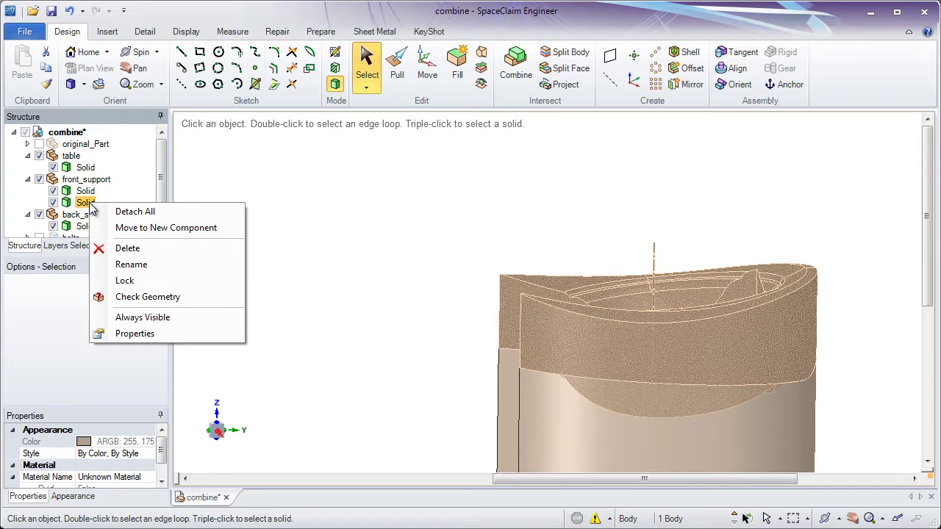
left_click(153, 250)
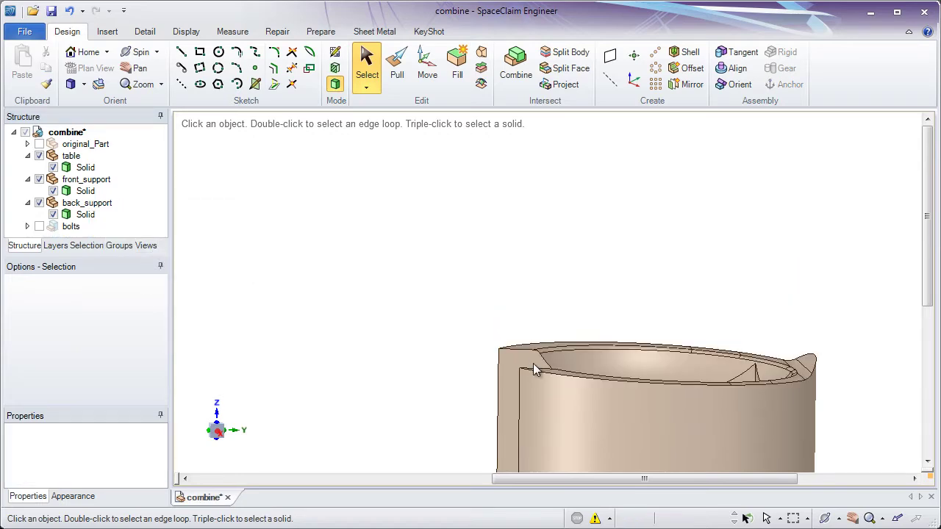
Step: Show the bolts component on the table and both supports
middle_click_drag(535, 370, 555, 224, "ctrl")
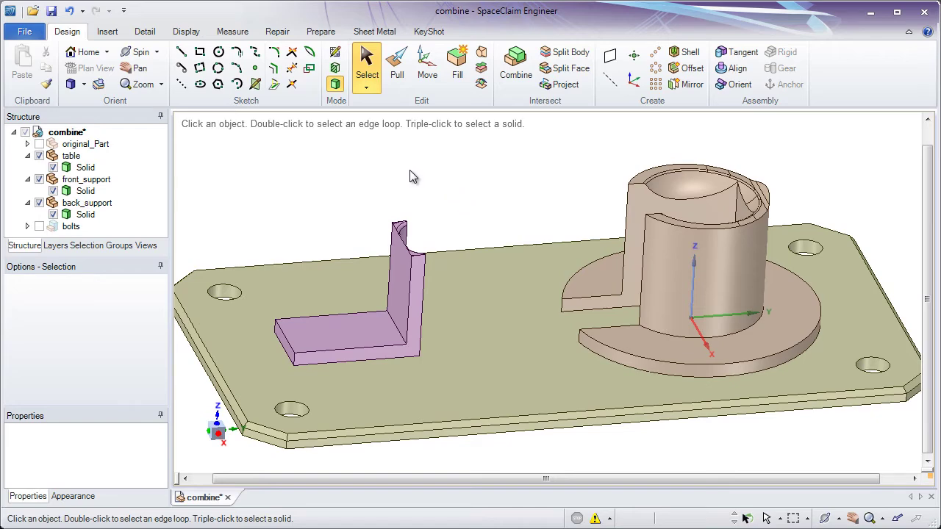
left_click(40, 226)
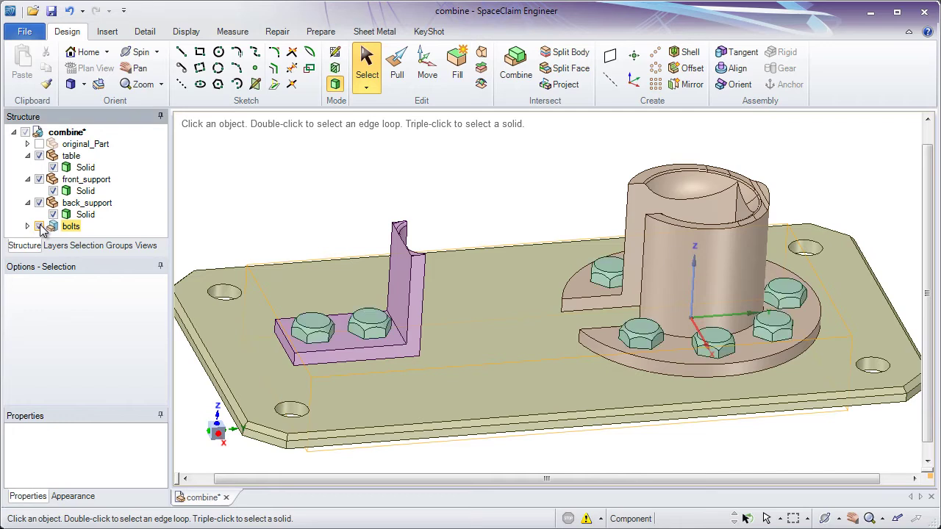
left_click(40, 226)
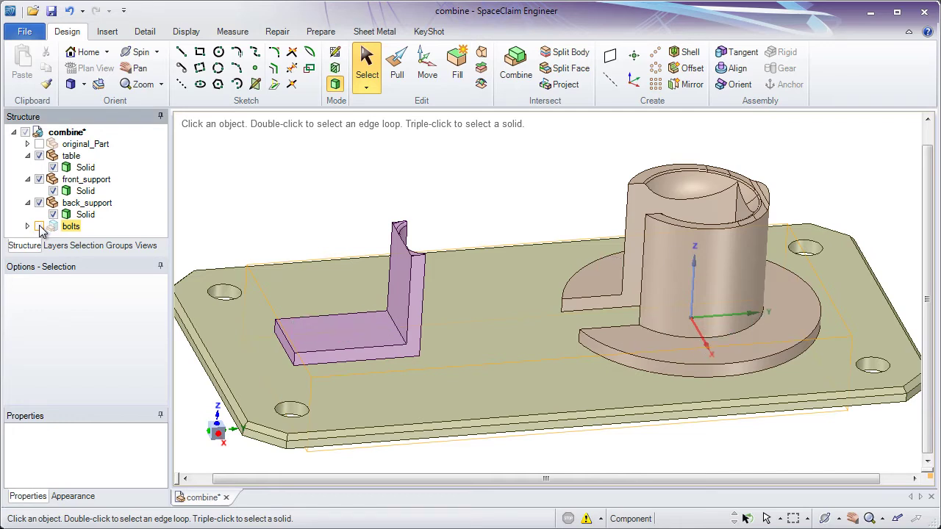
left_click(40, 226)
left_click(40, 226)
left_click(39, 227)
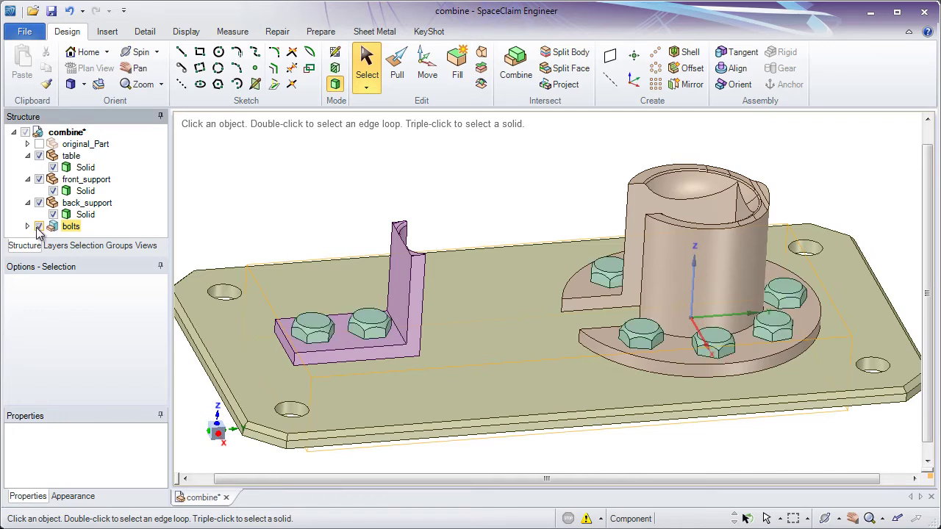
Step: Start Combine and choose the back_support, front_support and table solids as multiple targets
left_click(517, 69)
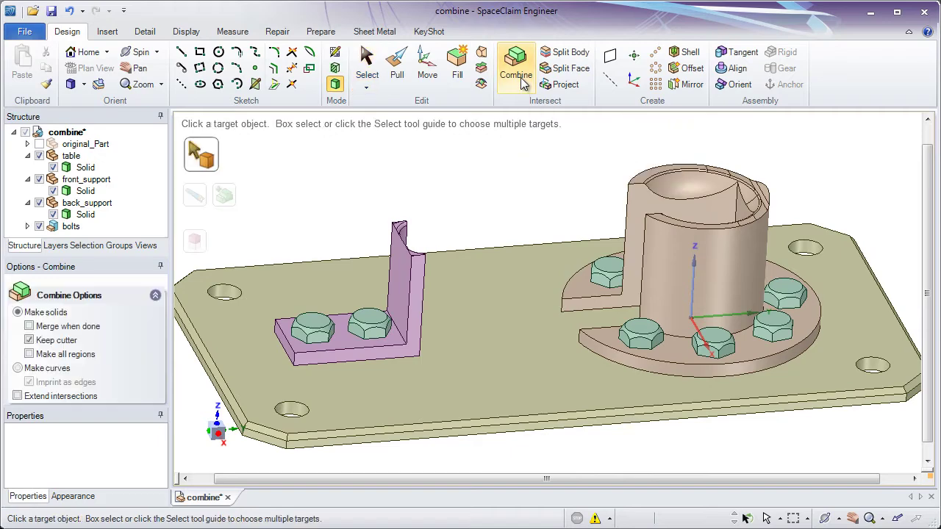
middle_click_drag(351, 213, 361, 194, "ctrl")
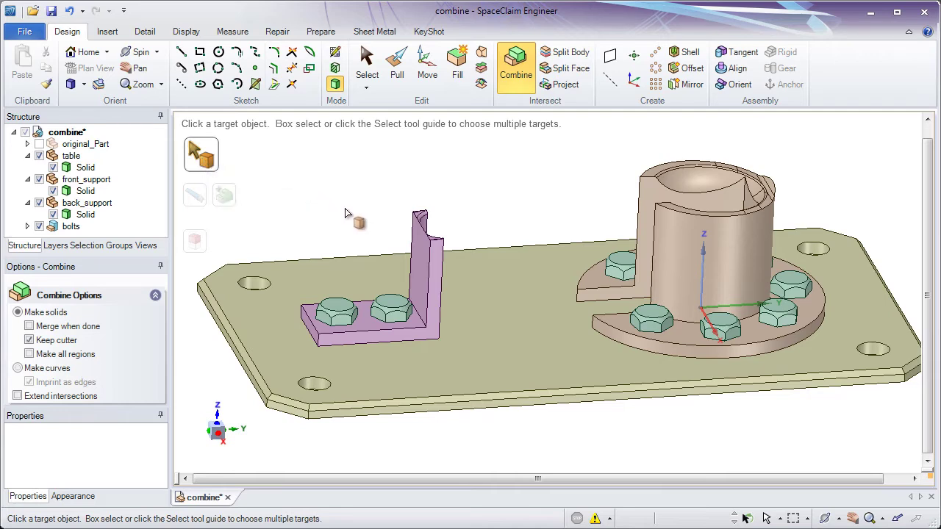
left_click(417, 244)
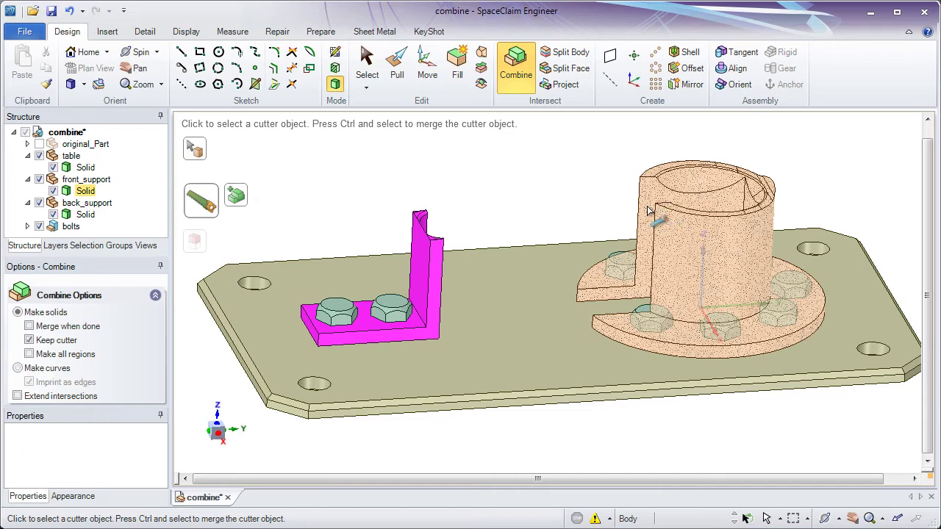
left_click(201, 155)
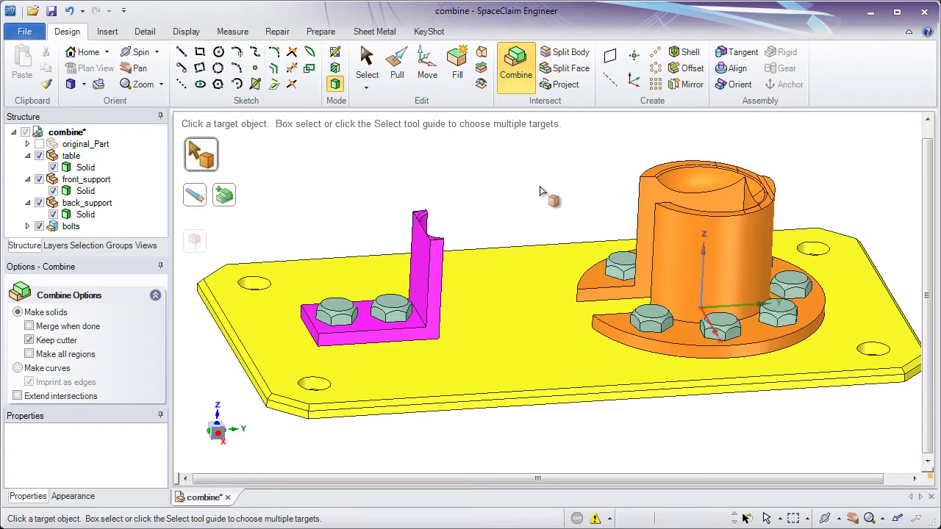
Step: Cut the selected targets with all the bolts, box-selected together as cutters, and review the resulting solids in the structure
left_click(197, 199)
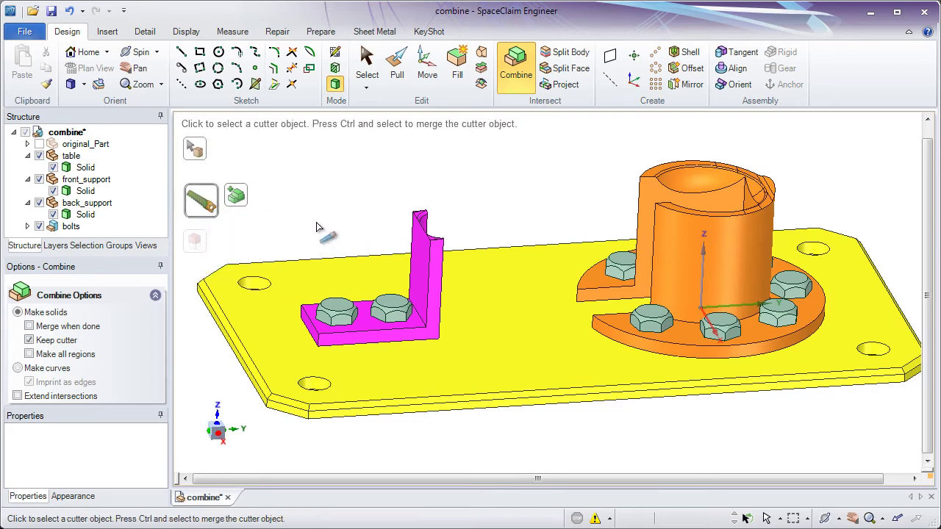
left_click_drag(286, 204, 820, 449)
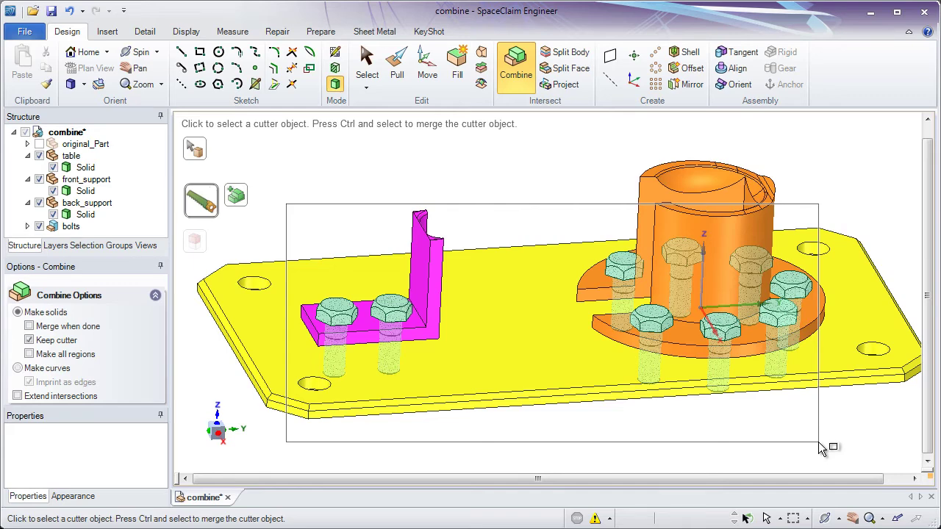
left_click_drag(821, 449, 821, 448)
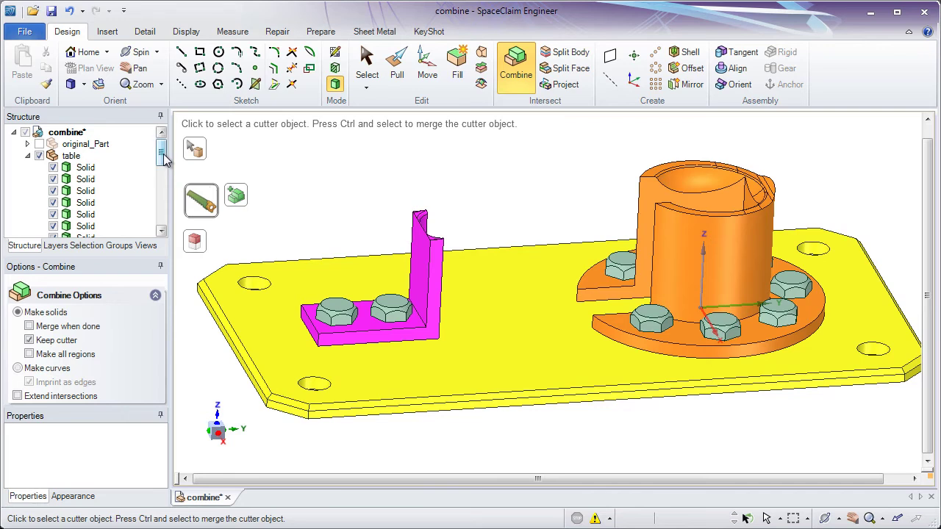
left_click_drag(162, 152, 166, 243)
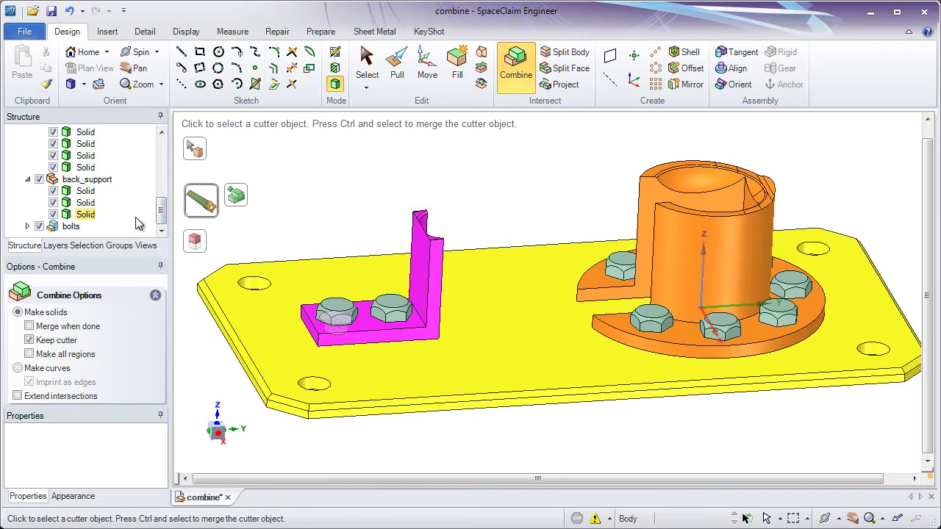
Step: Hide the bolts and remove the bolt-shaped regions at both back_support holes, including those in the table beneath
left_click(195, 249)
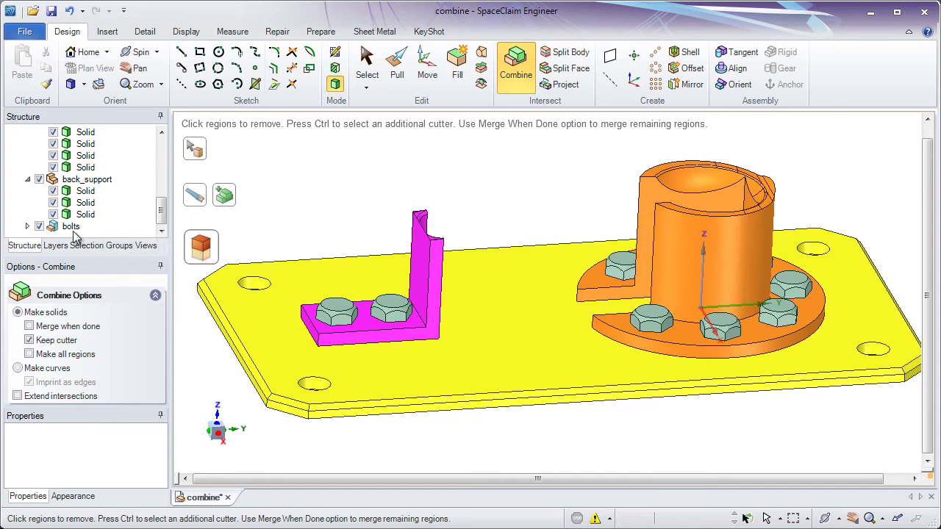
left_click(39, 227)
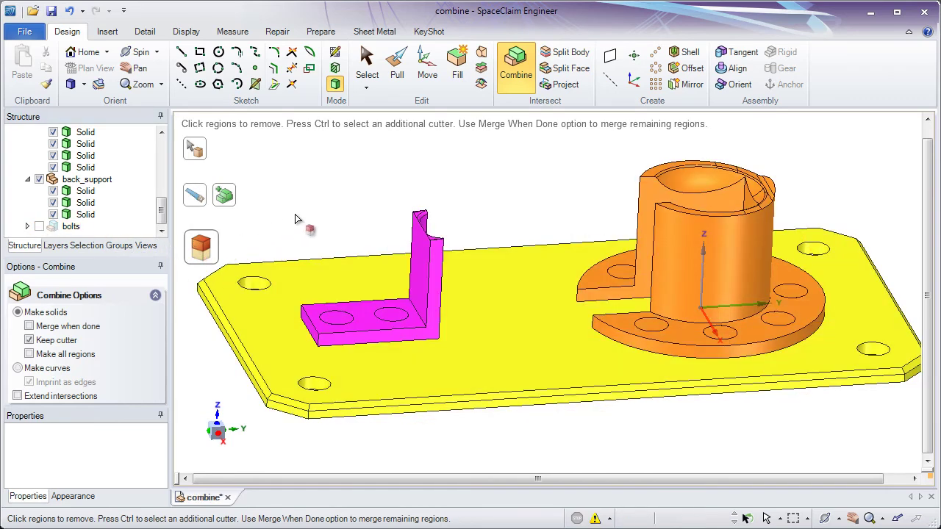
middle_click_drag(297, 215, 318, 260)
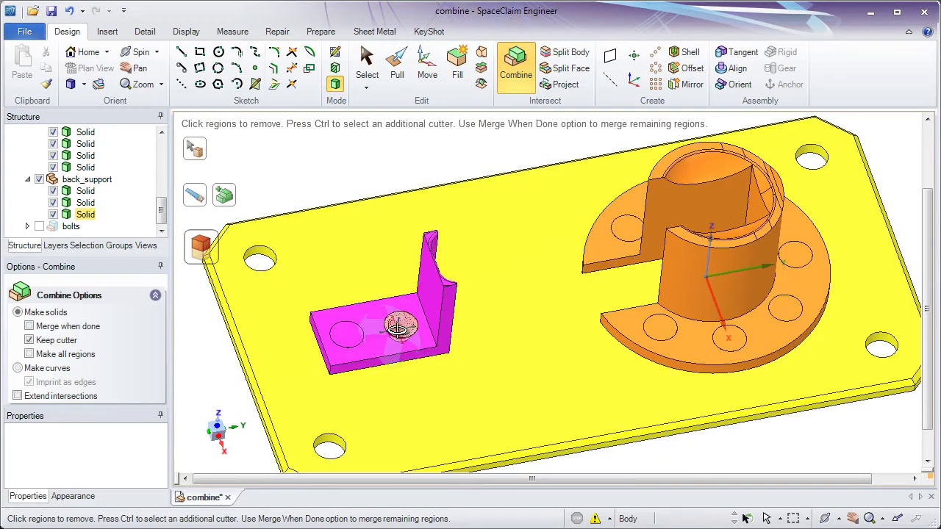
mouse_move(395, 317)
middle_mouse_down()
mouse_move(390, 142)
mouse_move(360, 237)
mouse_move(389, 361)
mouse_move(391, 319)
middle_mouse_up()
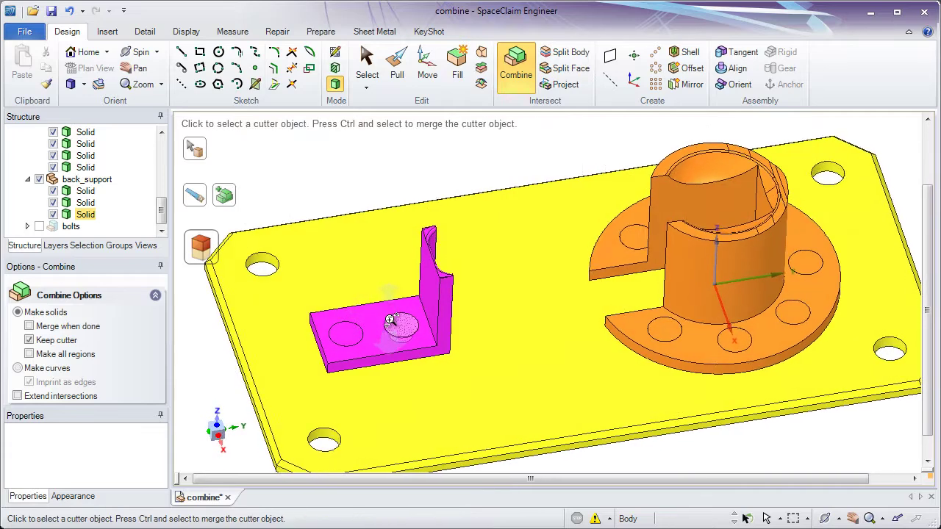
scroll(383, 380, "up", 5)
left_click(383, 380)
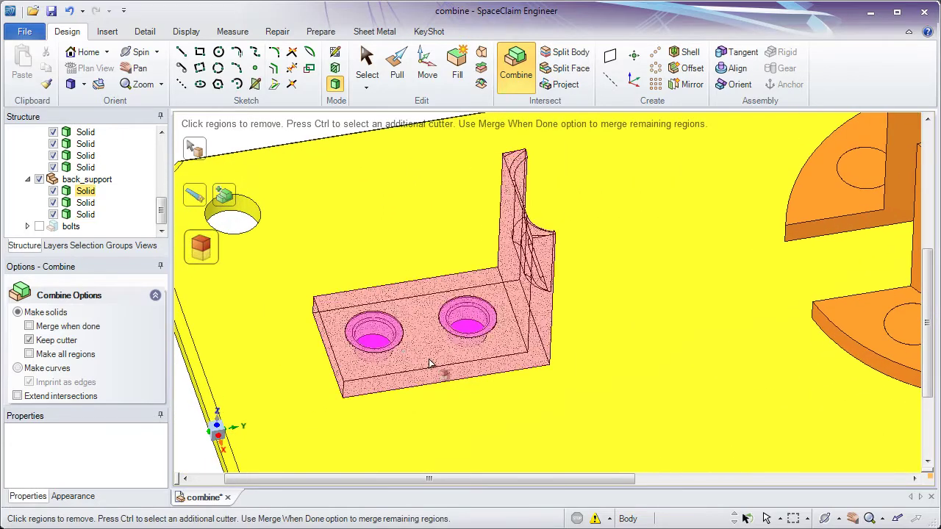
left_click(375, 344)
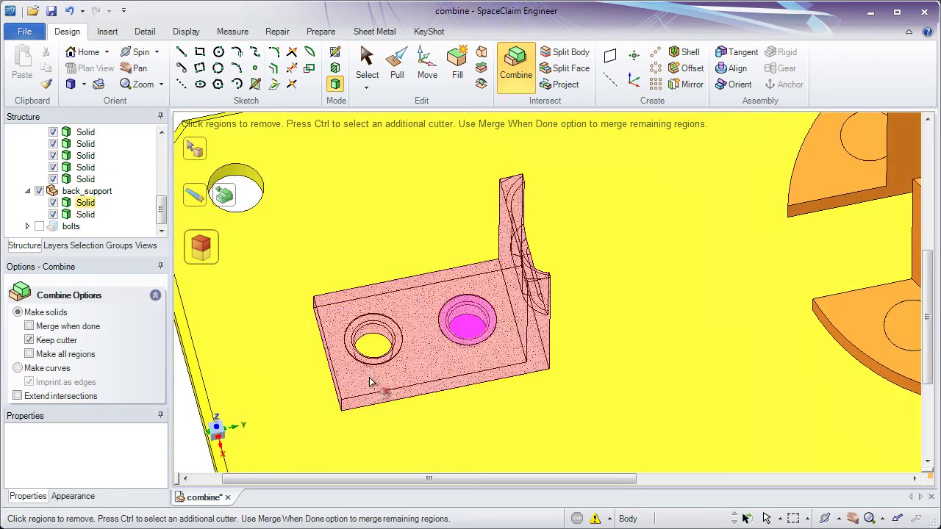
left_click(376, 352)
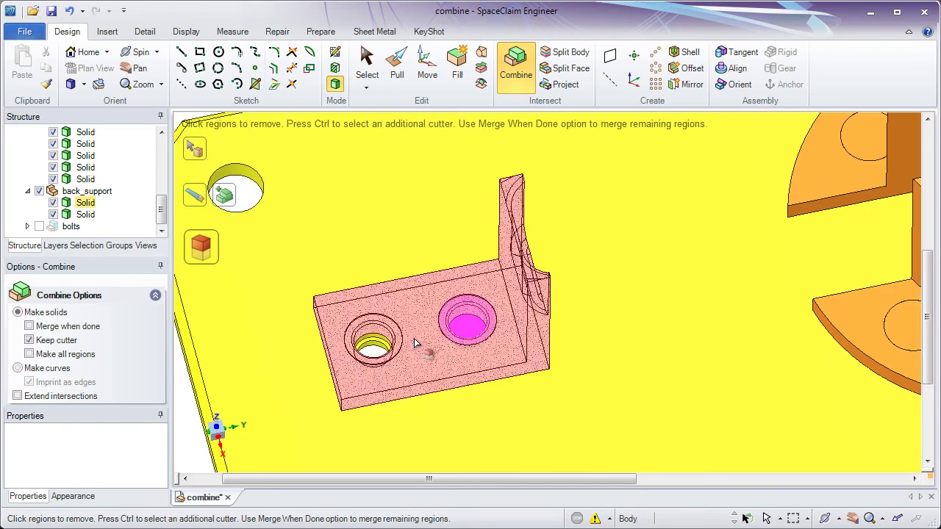
left_click(471, 335)
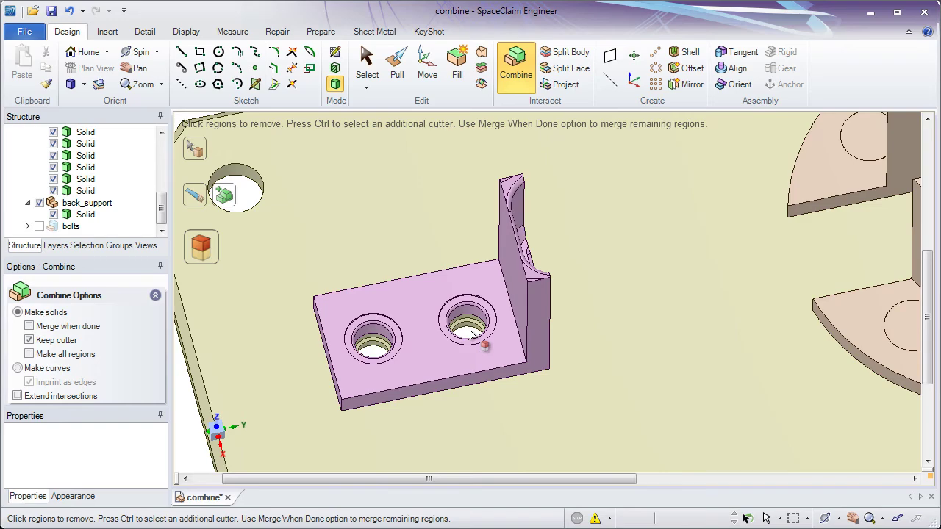
Step: Remove the remaining bolt-shaped regions from front_support and the table beneath by box selection, and clear the Combine targets
scroll(471, 334, "down", 5)
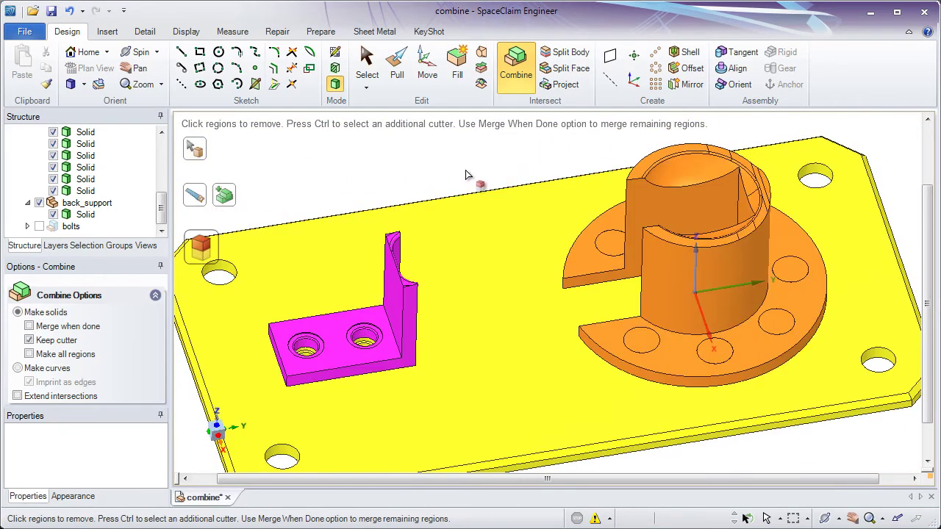
middle_click_drag(481, 184, 385, 175)
left_click_drag(386, 160, 590, 449)
middle_click_drag(590, 450, 537, 293)
left_click_drag(521, 216, 757, 475)
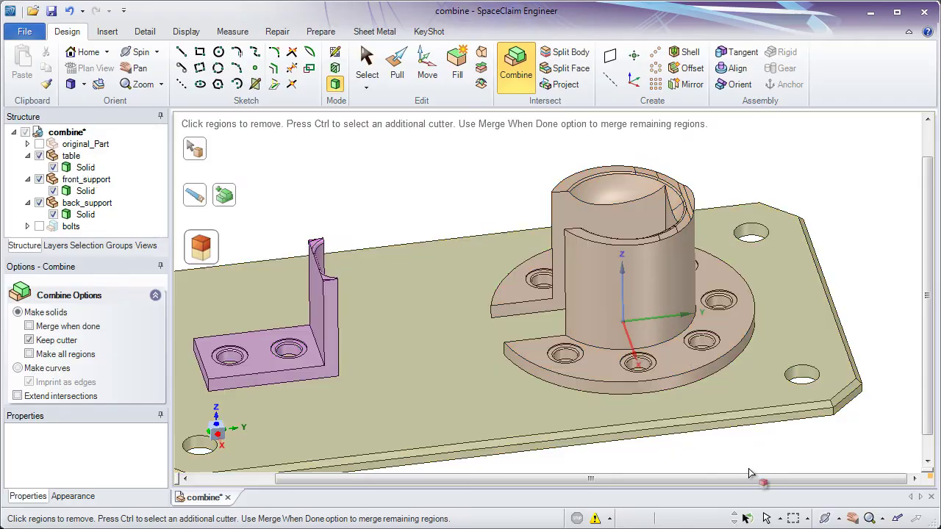
middle_click_drag(720, 406, 676, 293)
left_click(676, 292)
scroll(483, 258, "down", 4)
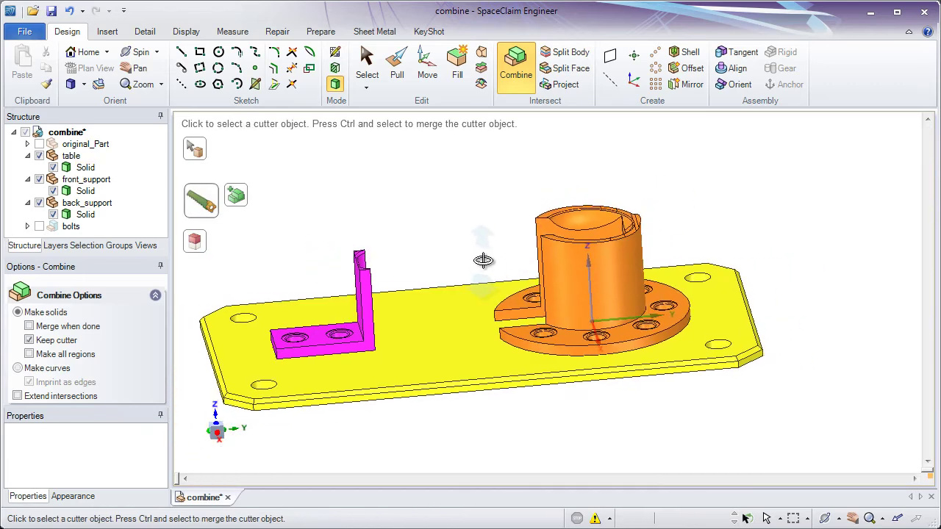
key("Escape")
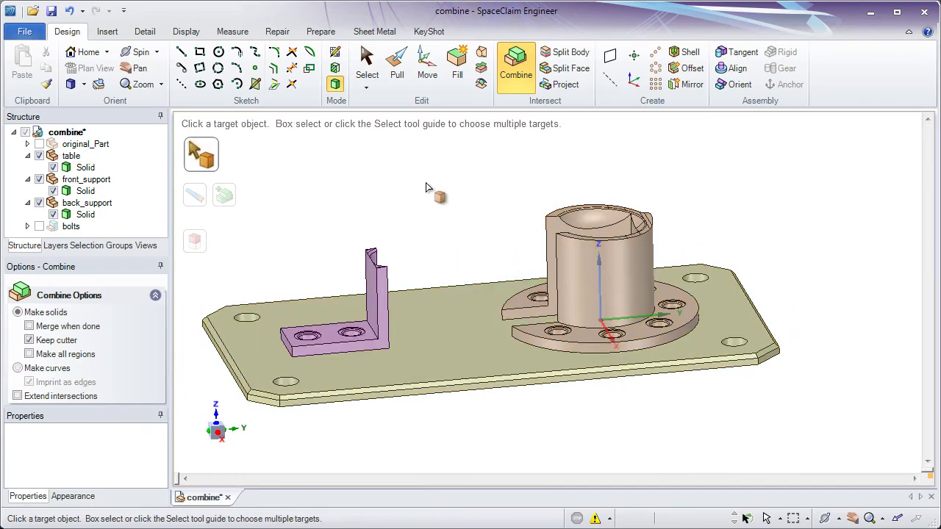
Step: Show all components again, restore the home view of the complete assembly, and leave Combine for the Select tool
middle_click_drag(425, 188, 441, 189)
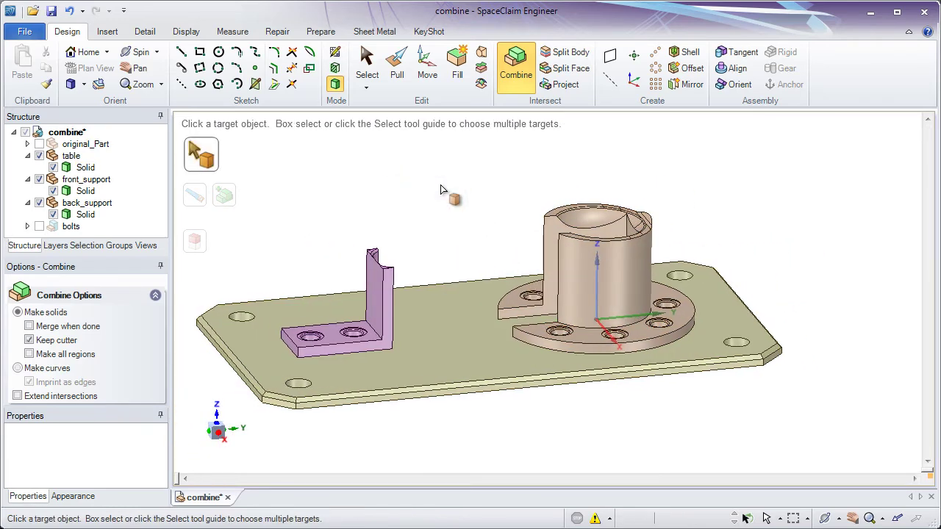
right_click(441, 190)
left_click(473, 282)
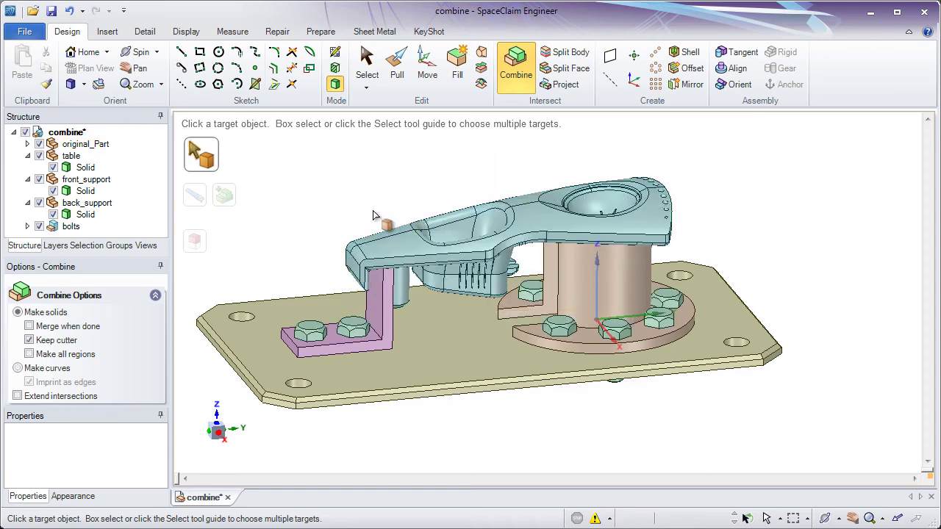
middle_click_drag(373, 215, 381, 202)
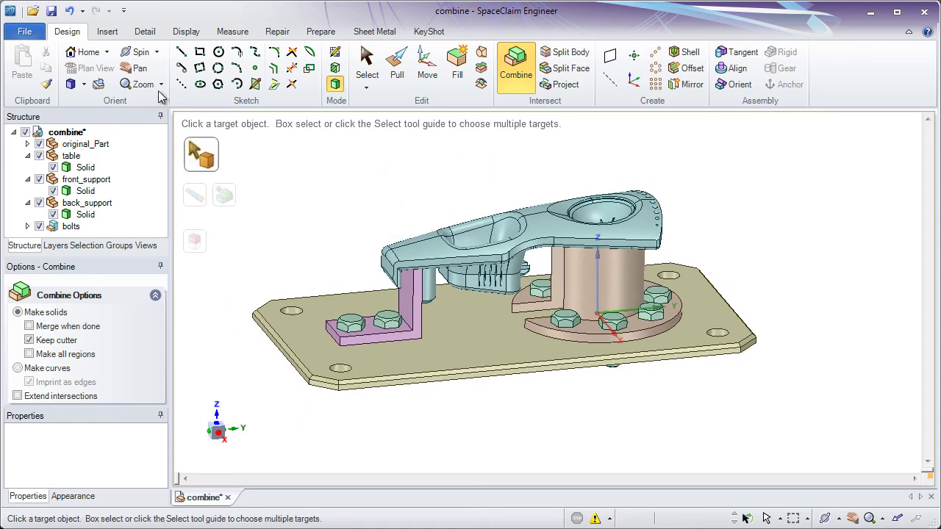
left_click(83, 52)
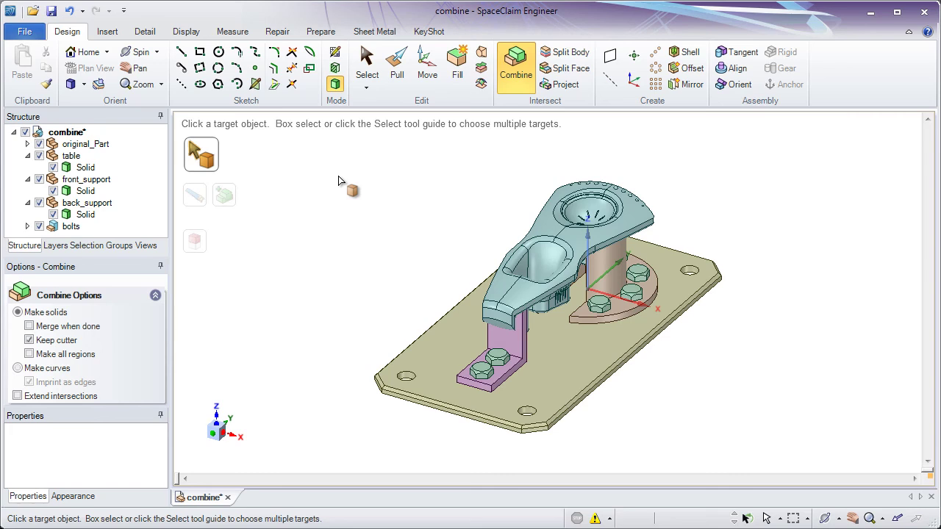
left_click(367, 65)
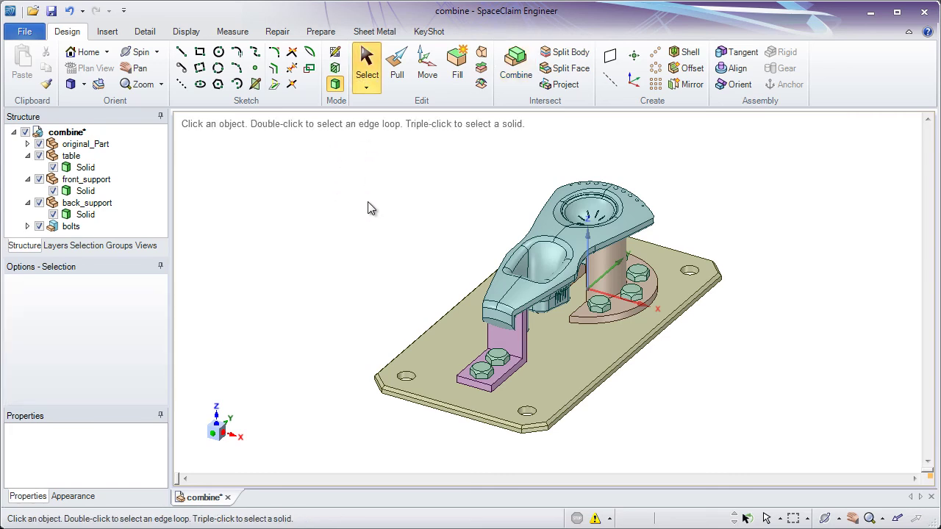